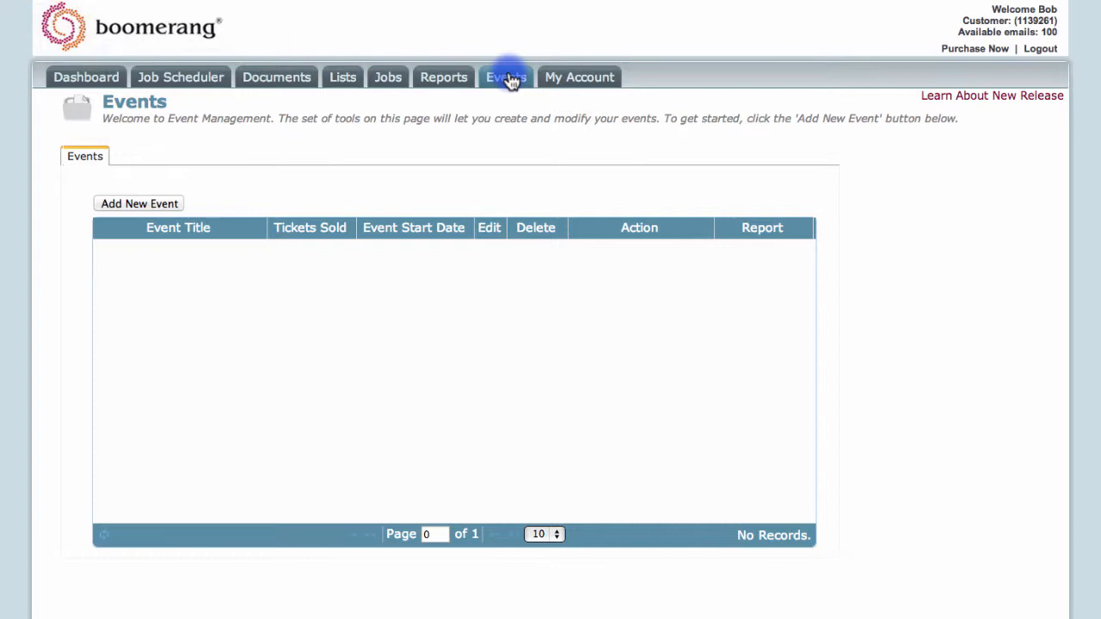
Create the event "Email Marketing Symposium" with its one-day description, URL name symposium, and 11/07/2013 schedule from 8:30 AM to 04:00 PM
{"action": "left_click", "coordinate": [155, 203]}
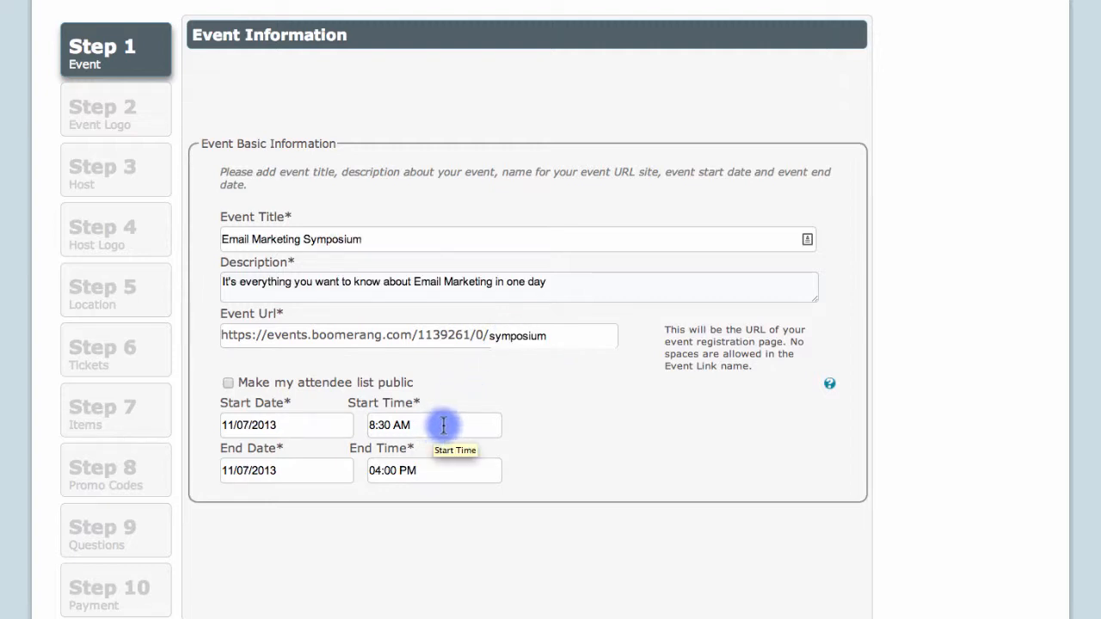
{"action": "scroll", "coordinate": [453, 387], "scroll_direction": "down", "scroll_amount": 2}
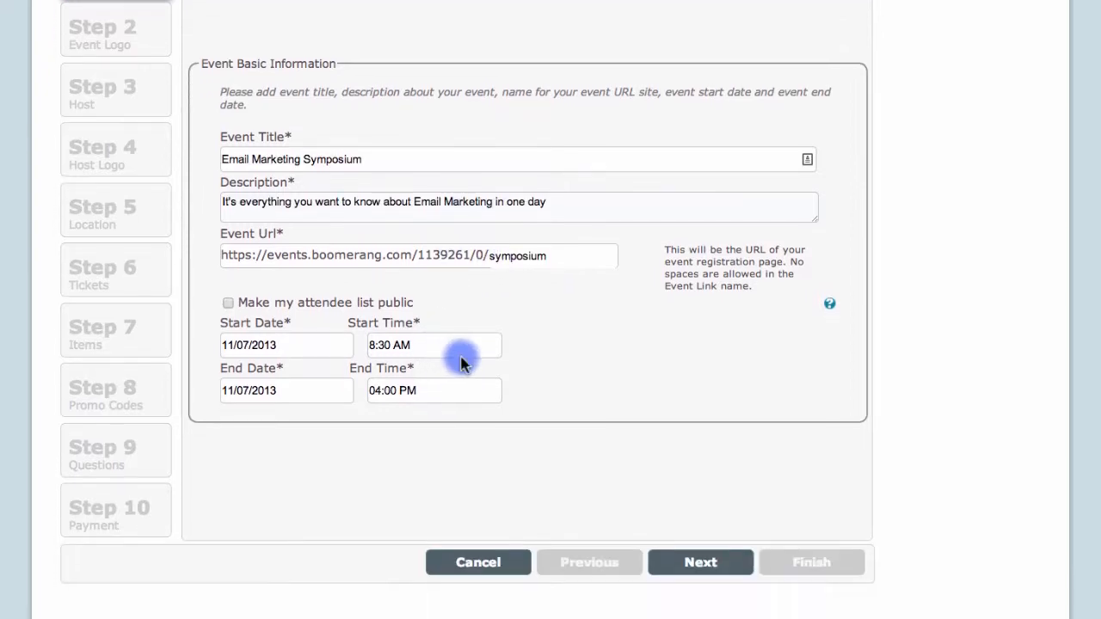
{"action": "left_click", "coordinate": [698, 560]}
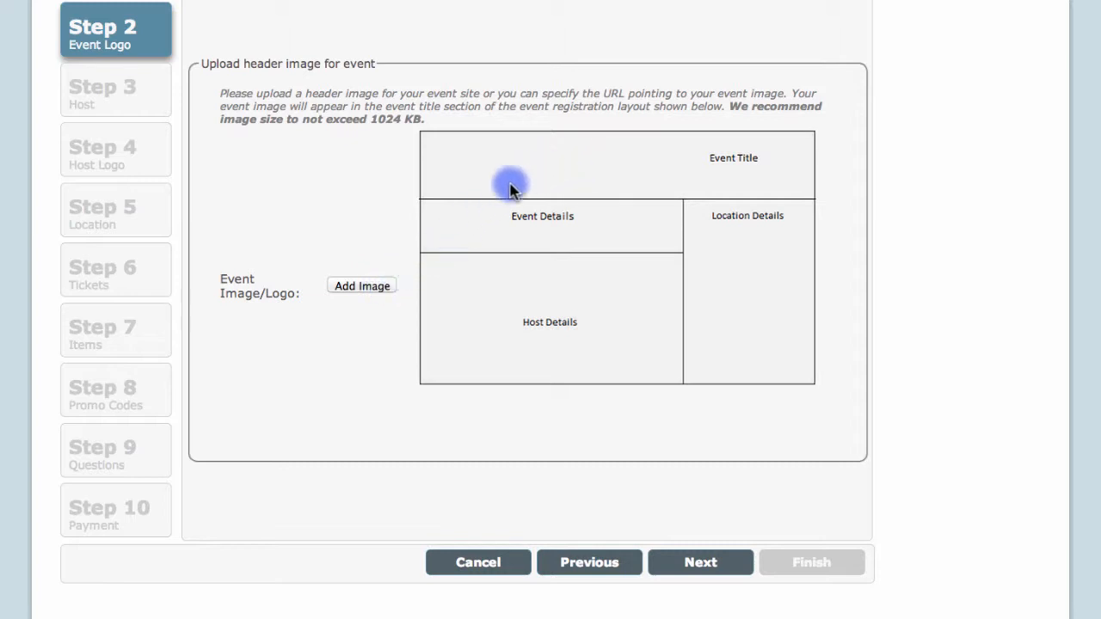
Add the Email Marketing Symposium header image, and enter Boomerang as the event host with its contact e-mail
{"action": "left_click", "coordinate": [362, 286]}
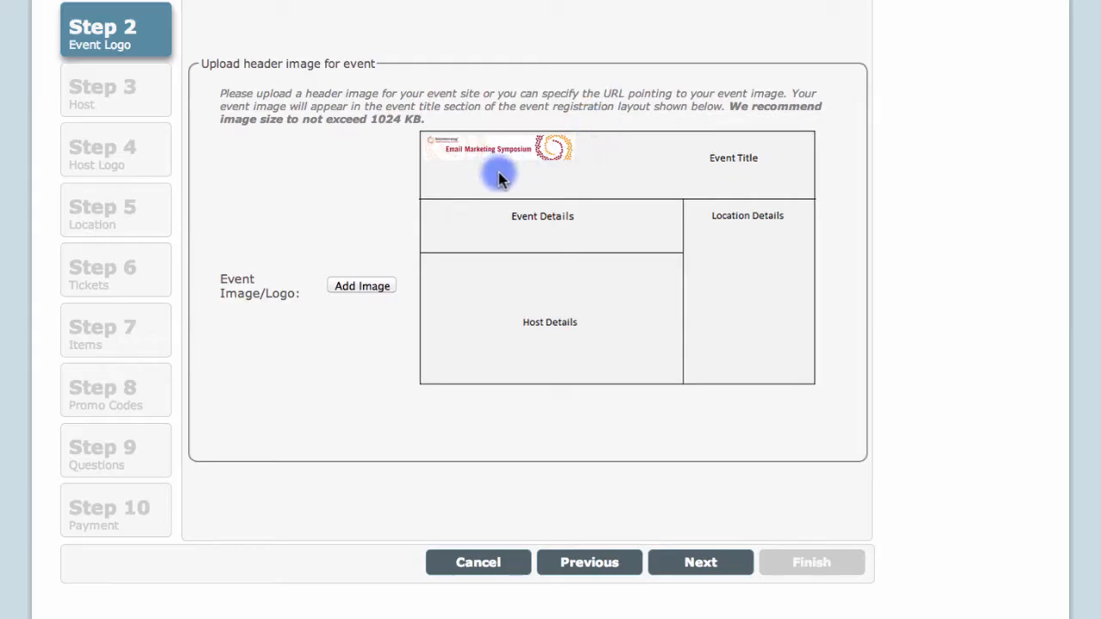
{"action": "left_click", "coordinate": [690, 567]}
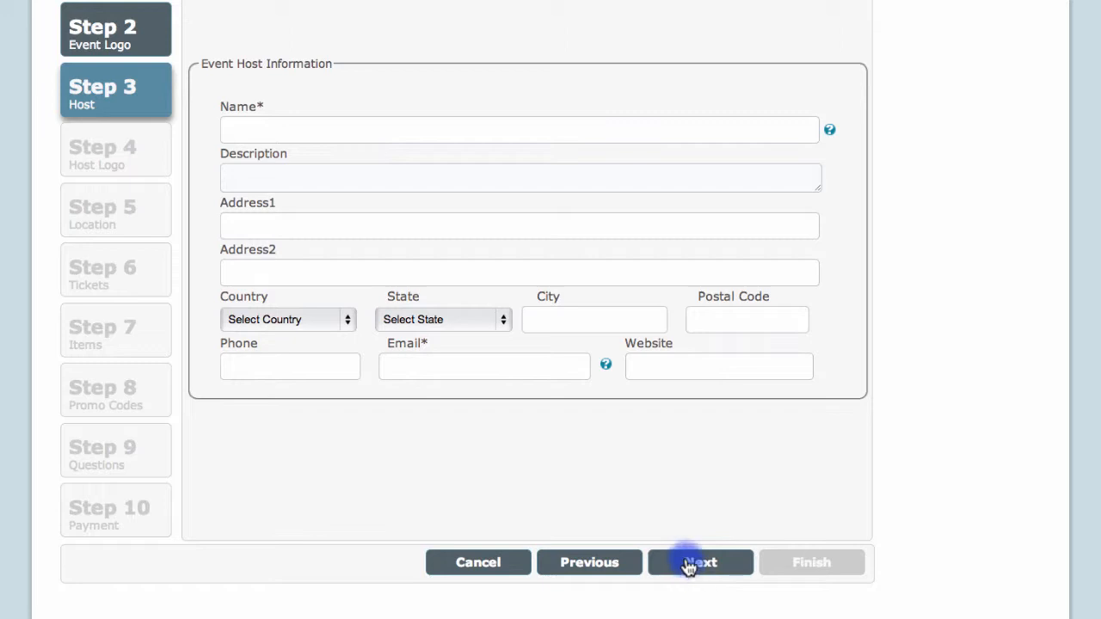
{"action": "left_click", "coordinate": [478, 362]}
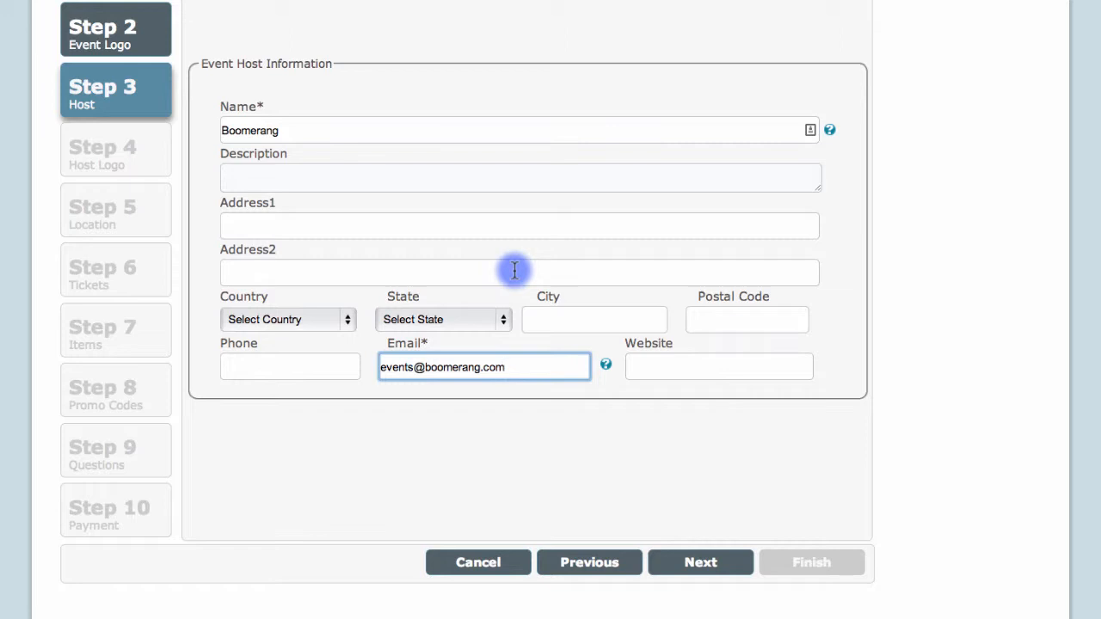
{"action": "left_click", "coordinate": [698, 564]}
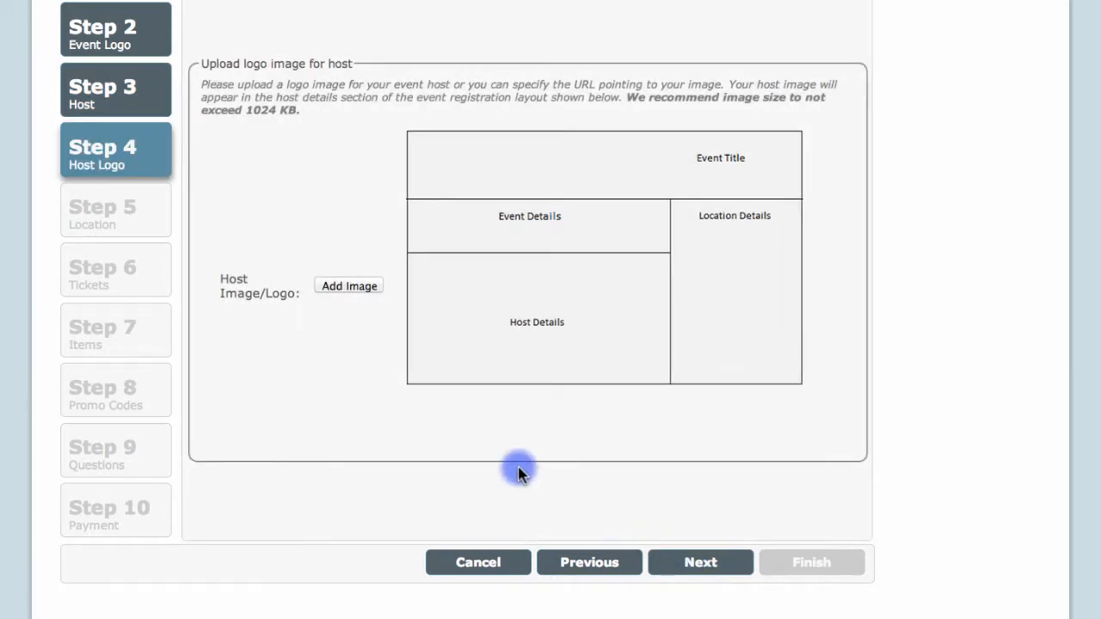
Add the Boomerang email marketing solutions logo as the host image by pasting its image URL, and save it
{"action": "left_click", "coordinate": [355, 289]}
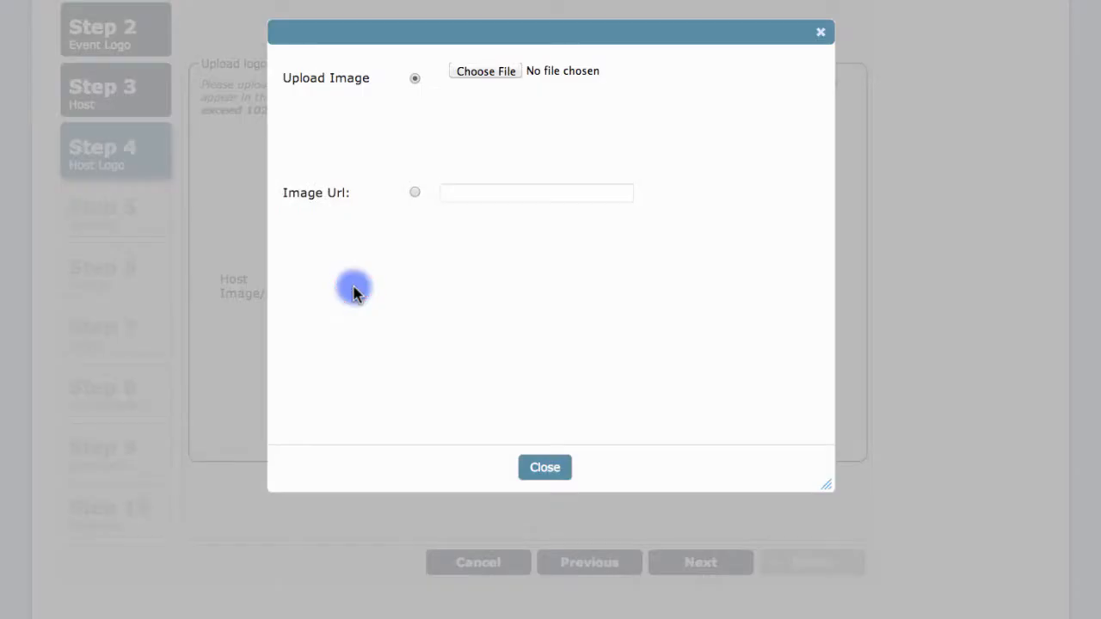
{"action": "left_click", "coordinate": [414, 192]}
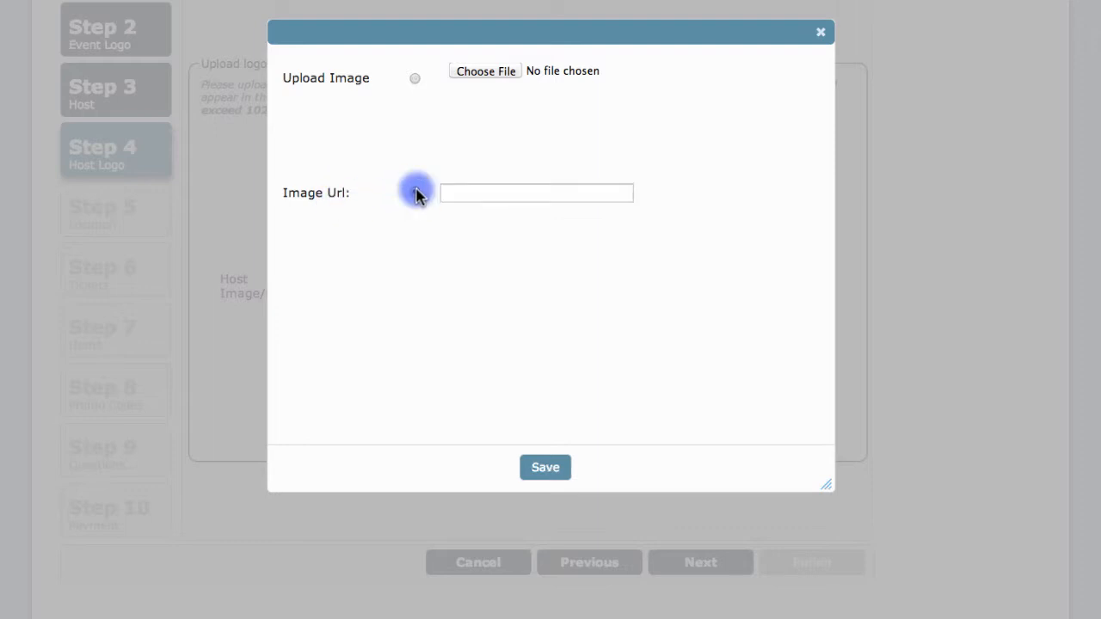
{"action": "left_click", "coordinate": [461, 192]}
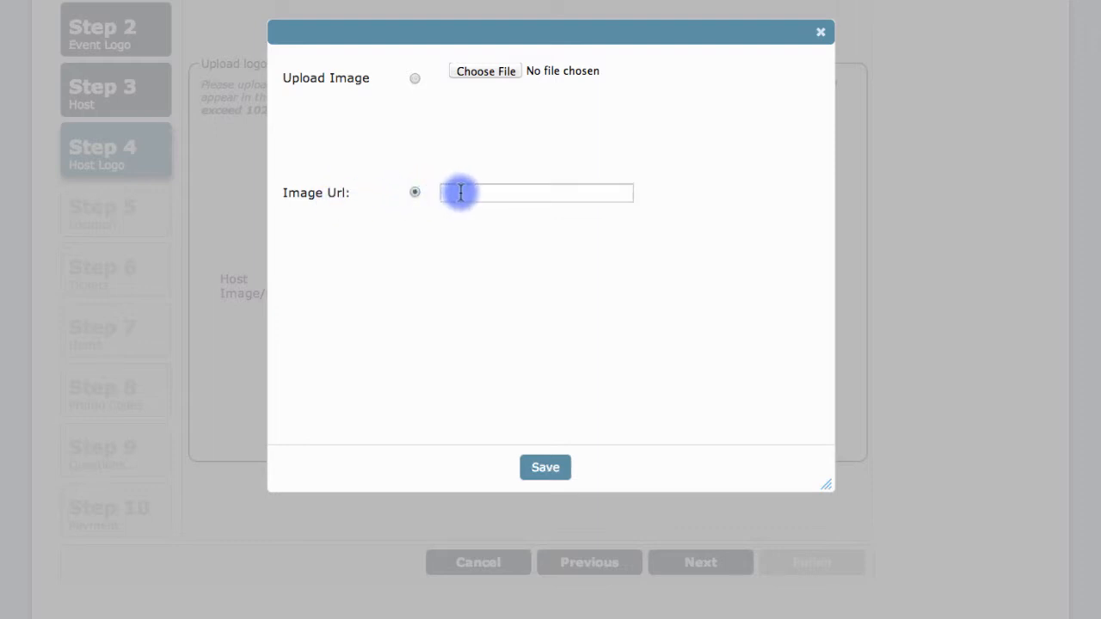
{"action": "left_click", "coordinate": [461, 192]}
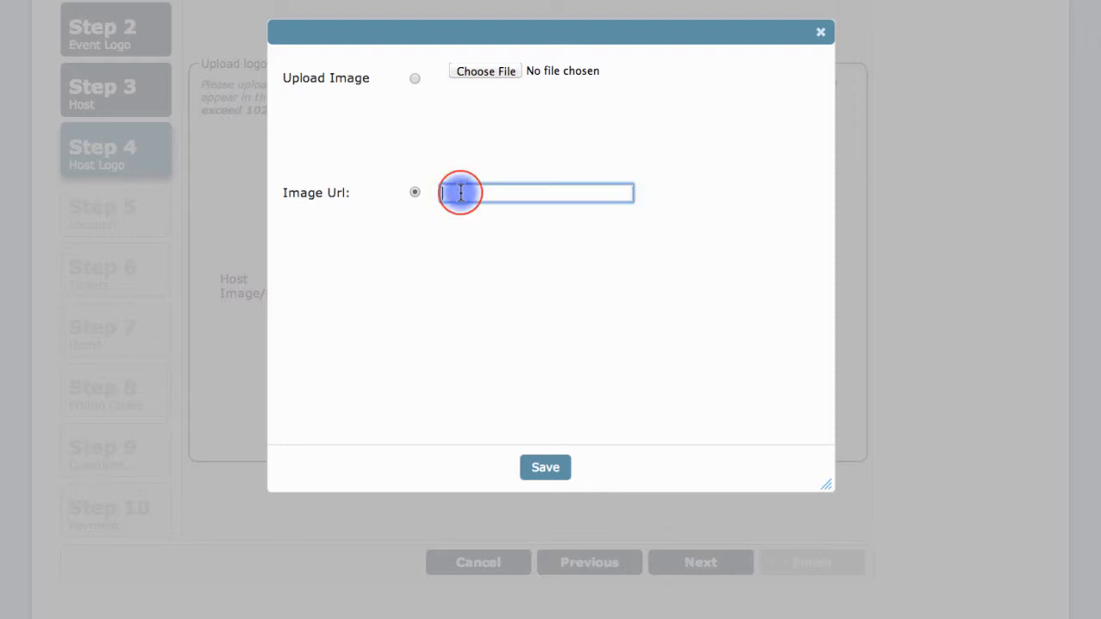
{"action": "key", "text": "ctrl+v"}
{"action": "left_click", "coordinate": [560, 467]}
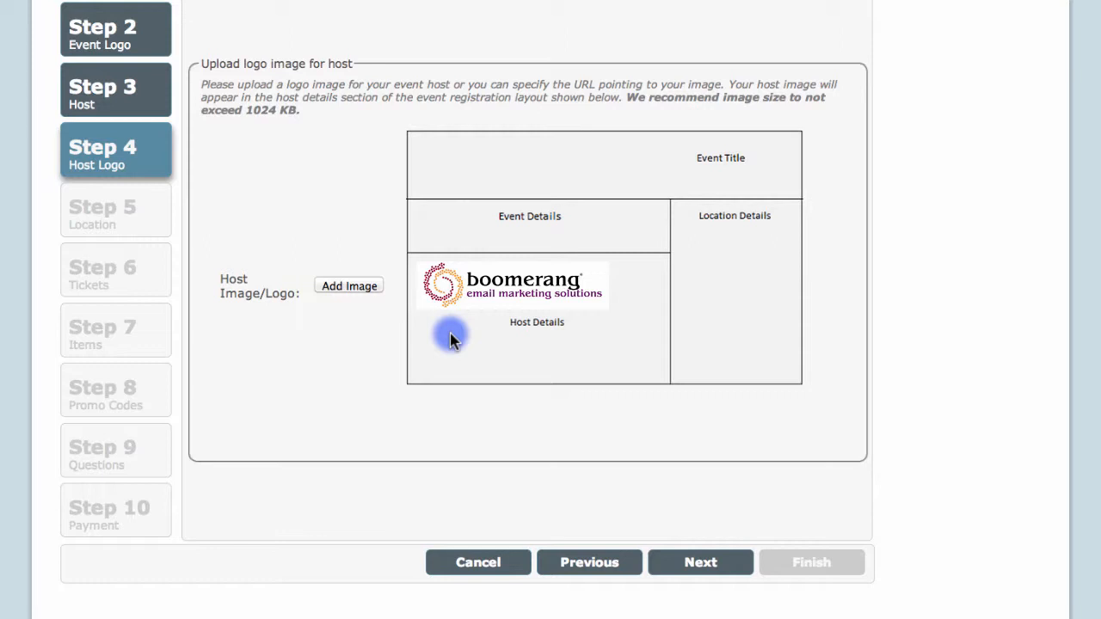
Set the offline event location to Boomerang Offices with its full address and the (UTC-08:00) Pacific Time timezone
{"action": "left_click", "coordinate": [699, 563]}
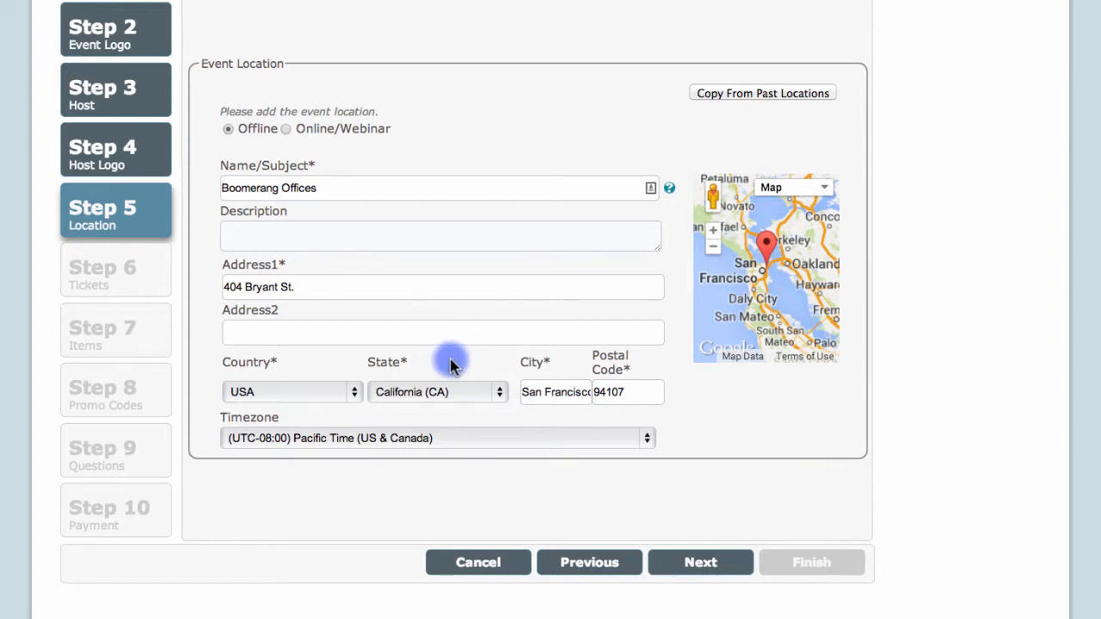
{"action": "left_click", "coordinate": [696, 563]}
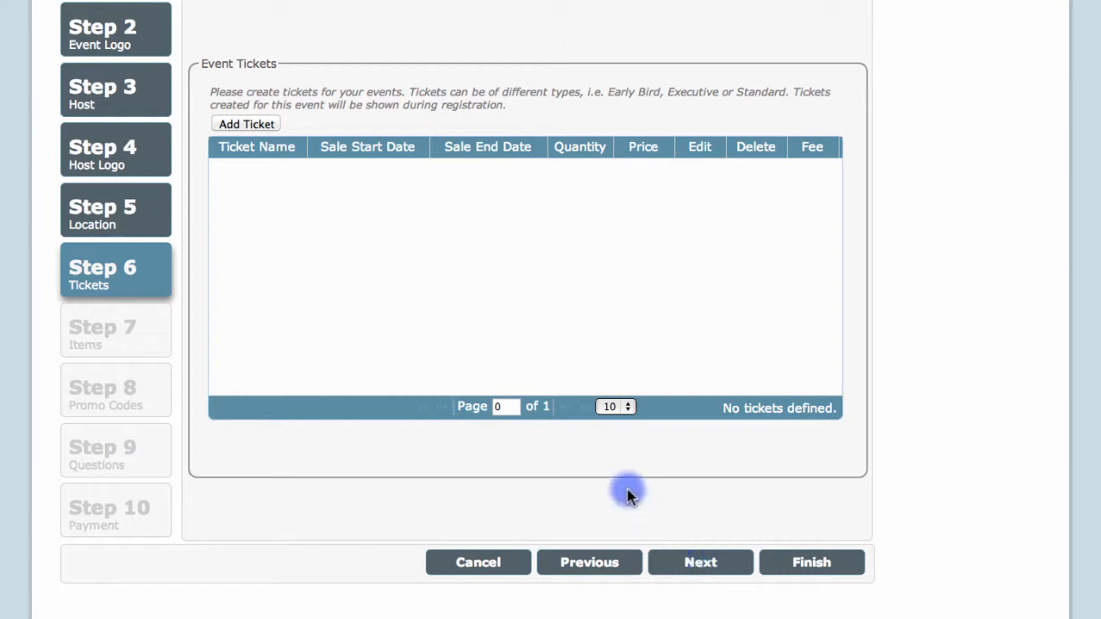
Add a ticket named General priced at 25 U.S. dollars with the description "General Admission ticket"
{"action": "left_click", "coordinate": [249, 125]}
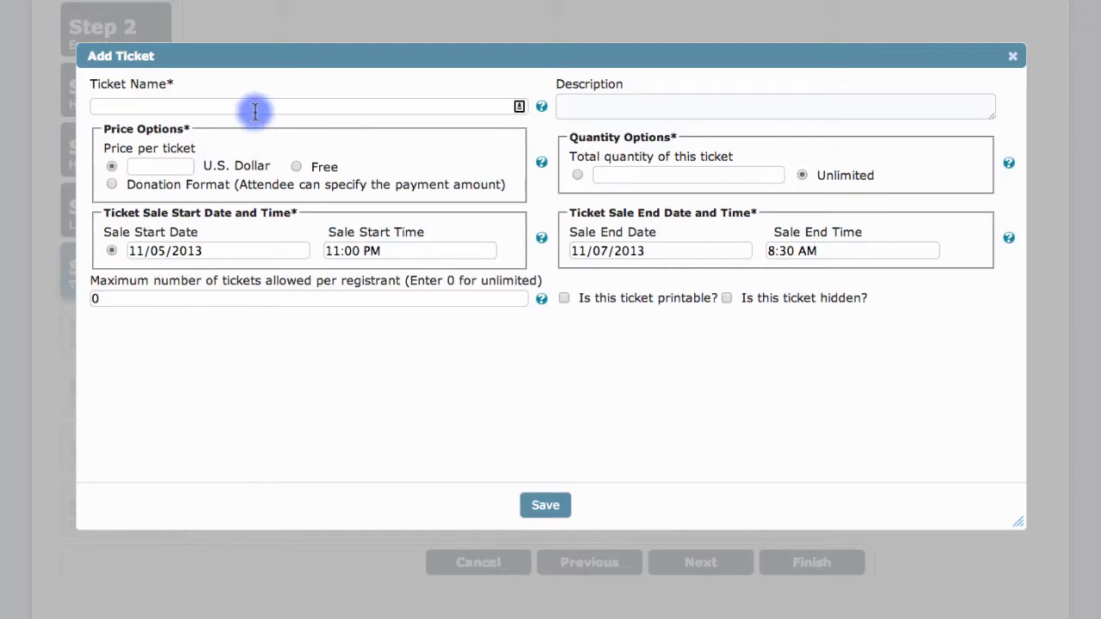
{"action": "left_click", "coordinate": [254, 107]}
{"action": "type", "text": "General"}
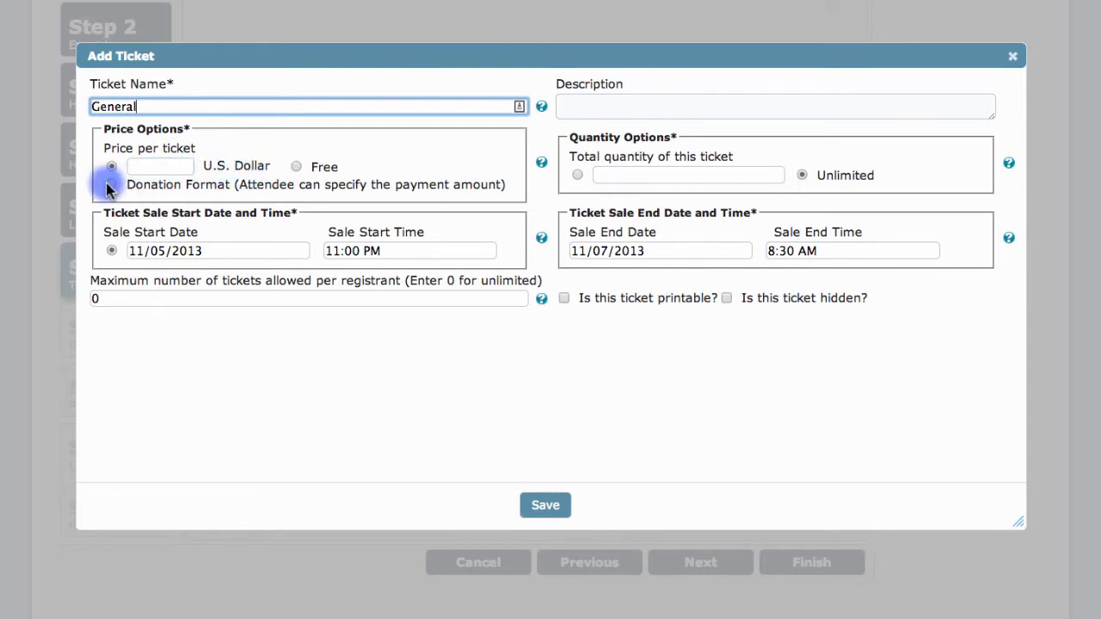
{"action": "left_click", "coordinate": [150, 166]}
{"action": "type", "text": "25"}
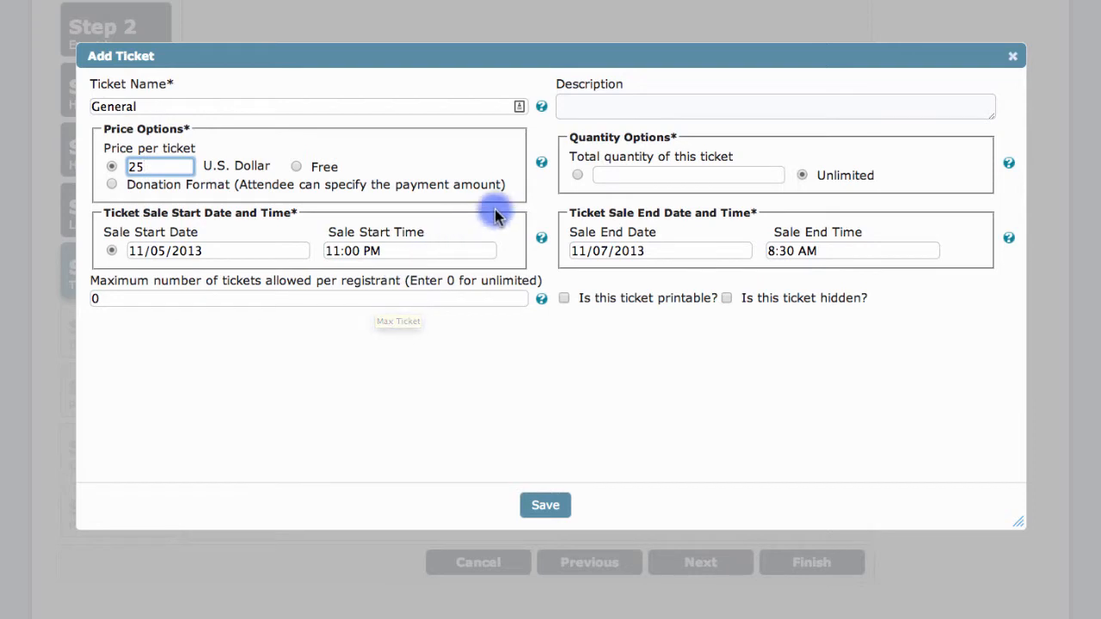
{"action": "left_click", "coordinate": [603, 104]}
{"action": "type", "text": "General Admission ticket"}
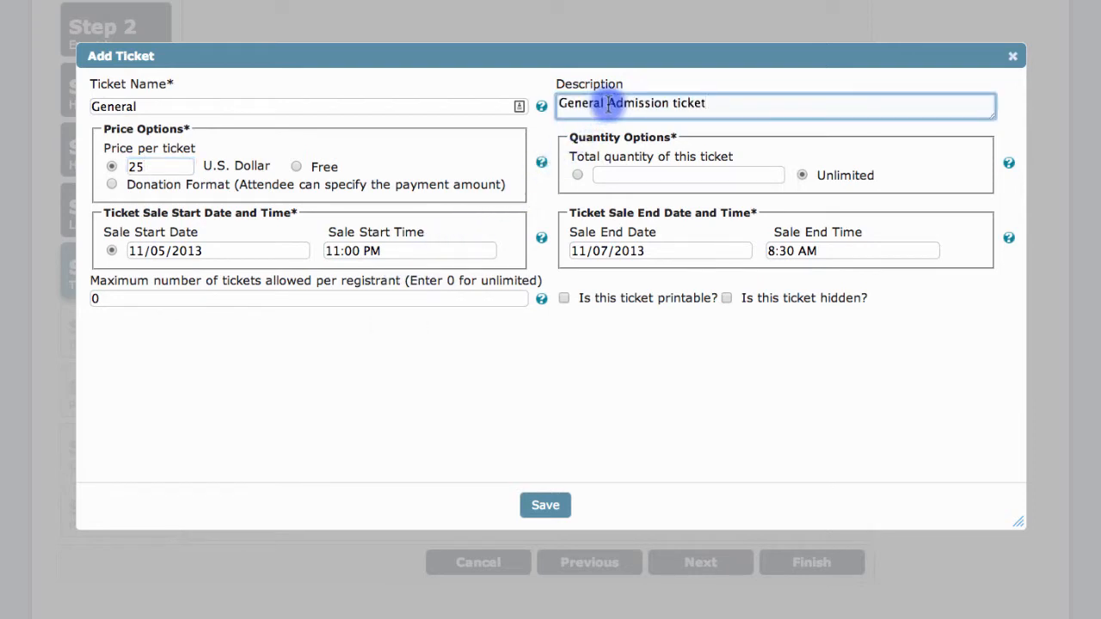
Limit the General ticket to a total quantity of 50, make it printable, and save it before continuing to the event items
{"action": "left_click", "coordinate": [803, 182]}
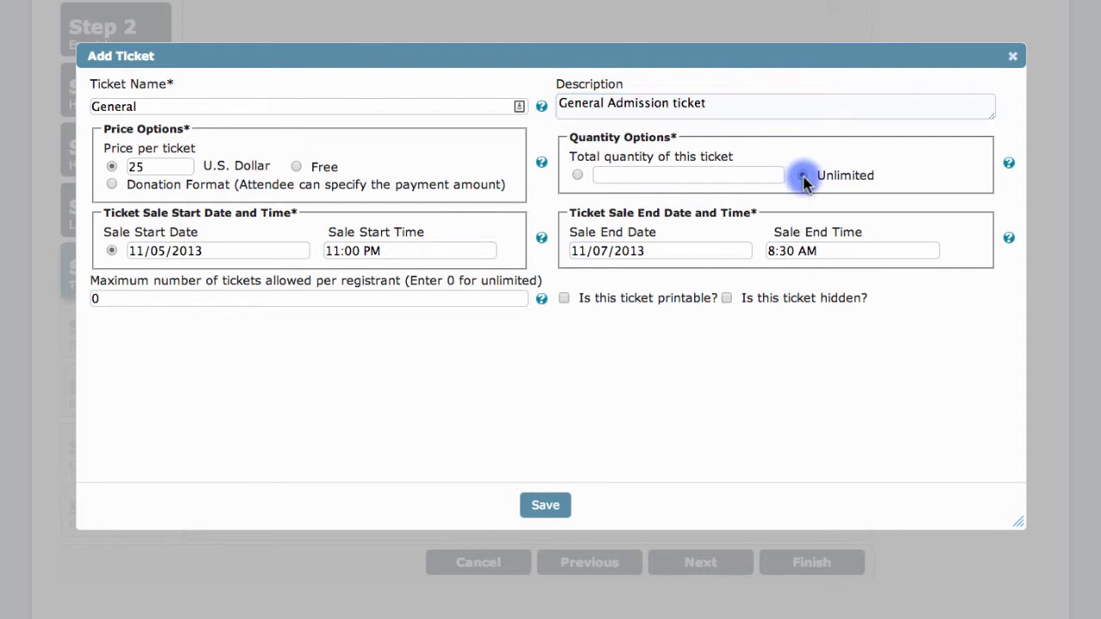
{"action": "left_click", "coordinate": [577, 175]}
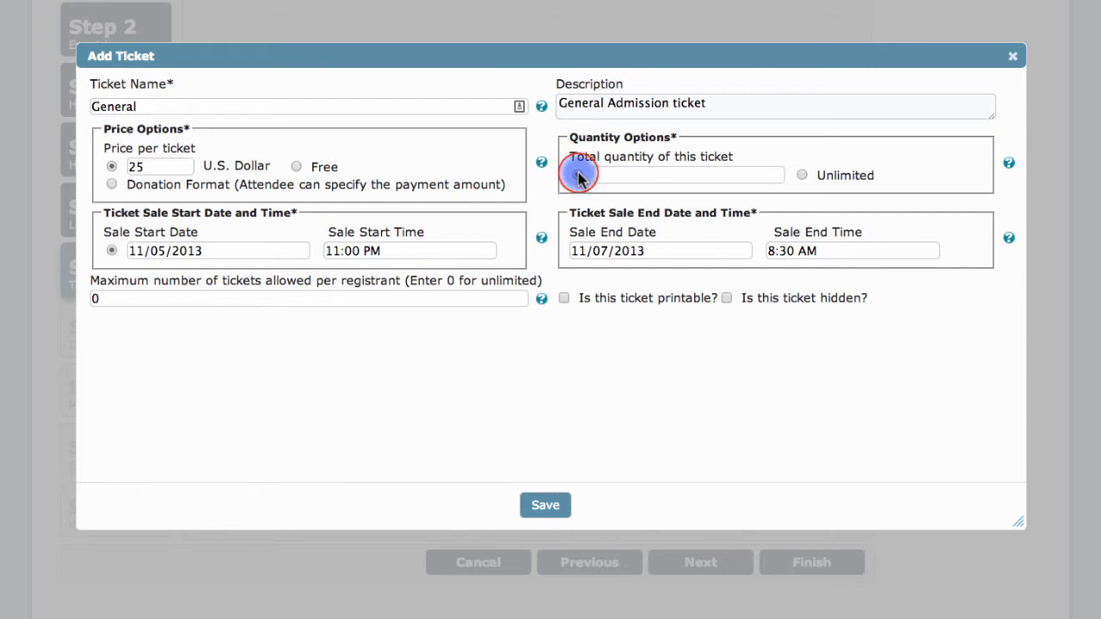
{"action": "left_click", "coordinate": [634, 176]}
{"action": "type", "text": "50"}
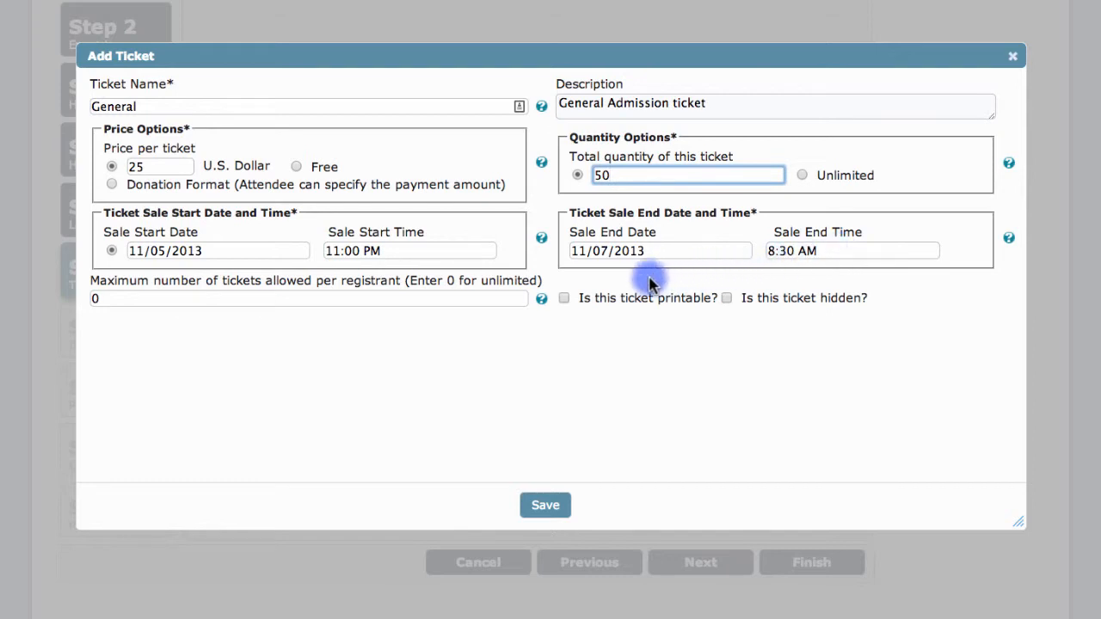
{"action": "left_click", "coordinate": [563, 298]}
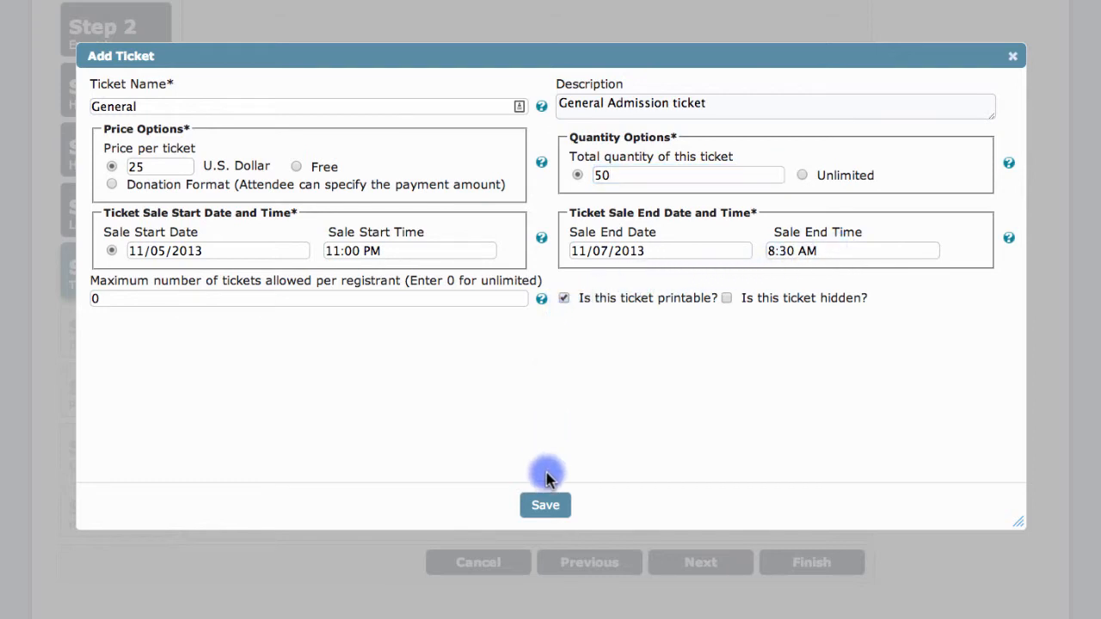
{"action": "left_click", "coordinate": [545, 504]}
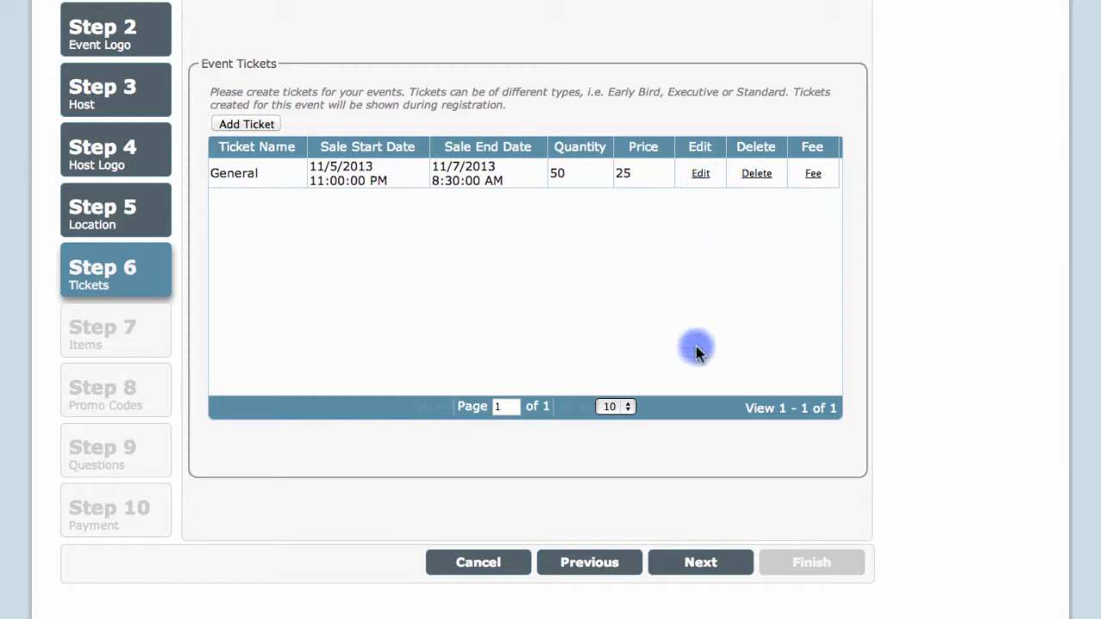
{"action": "left_click", "coordinate": [697, 562]}
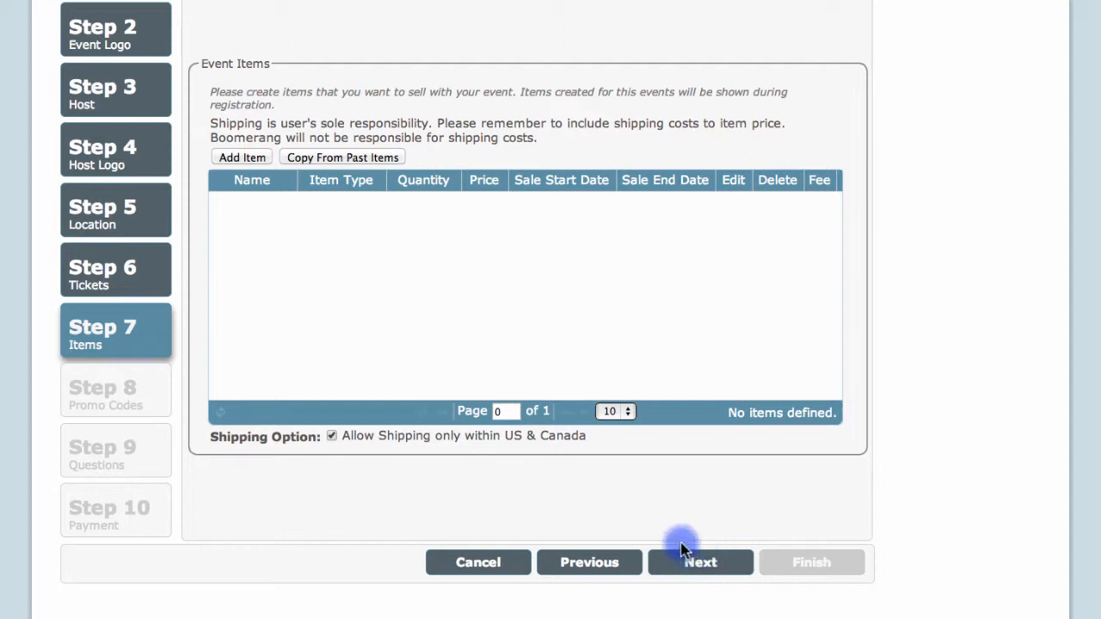
Add an "Email Marketing Manual" item with description, quantity 50, price 10 and maximum 1 per registrant, assigned to a new Handbook category
{"action": "left_click", "coordinate": [244, 156]}
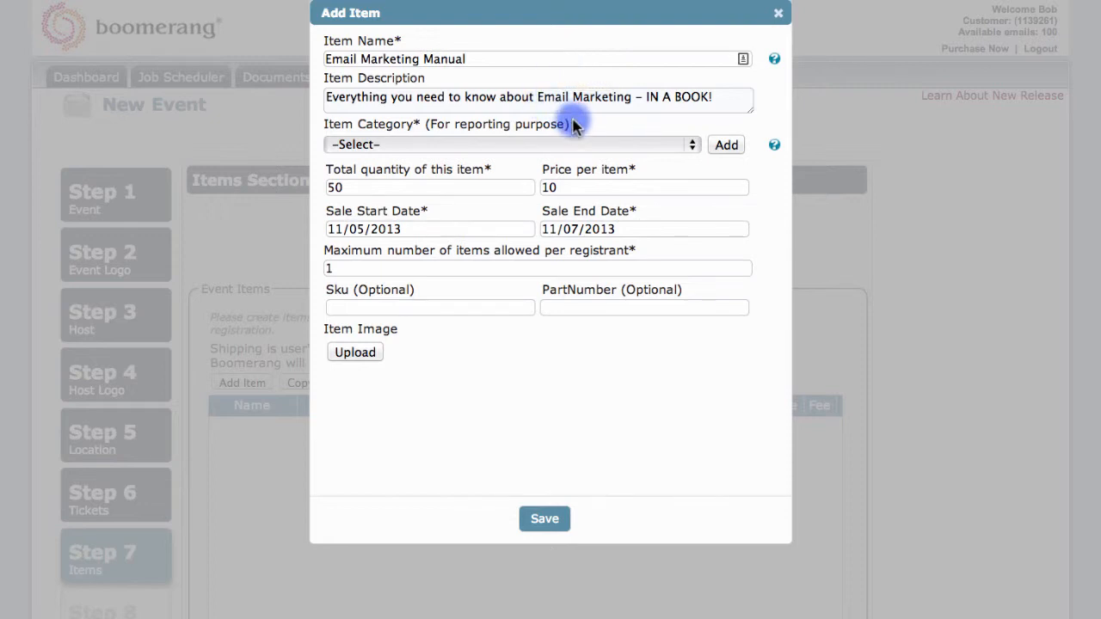
{"action": "left_click", "coordinate": [602, 144]}
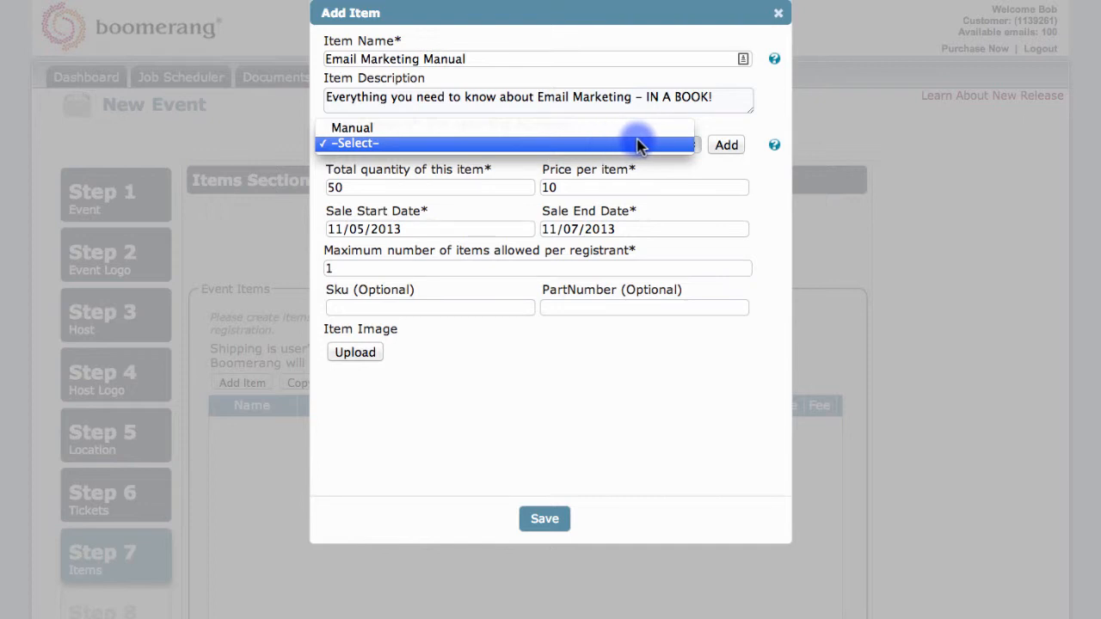
{"action": "left_click", "coordinate": [725, 145]}
{"action": "left_click", "coordinate": [725, 144]}
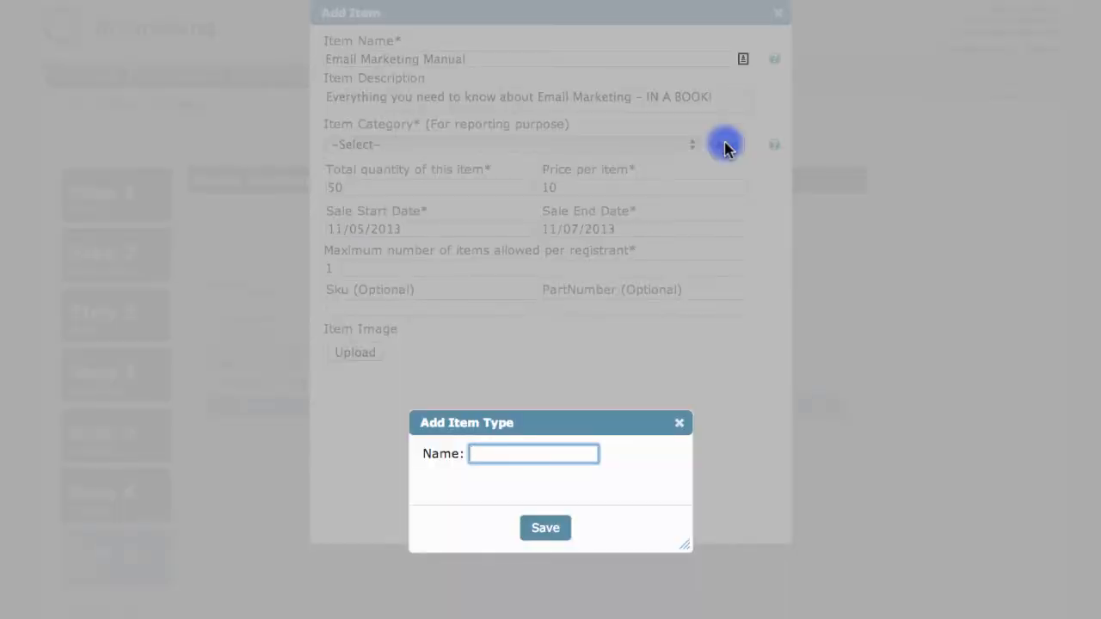
{"action": "type", "text": "Handbook"}
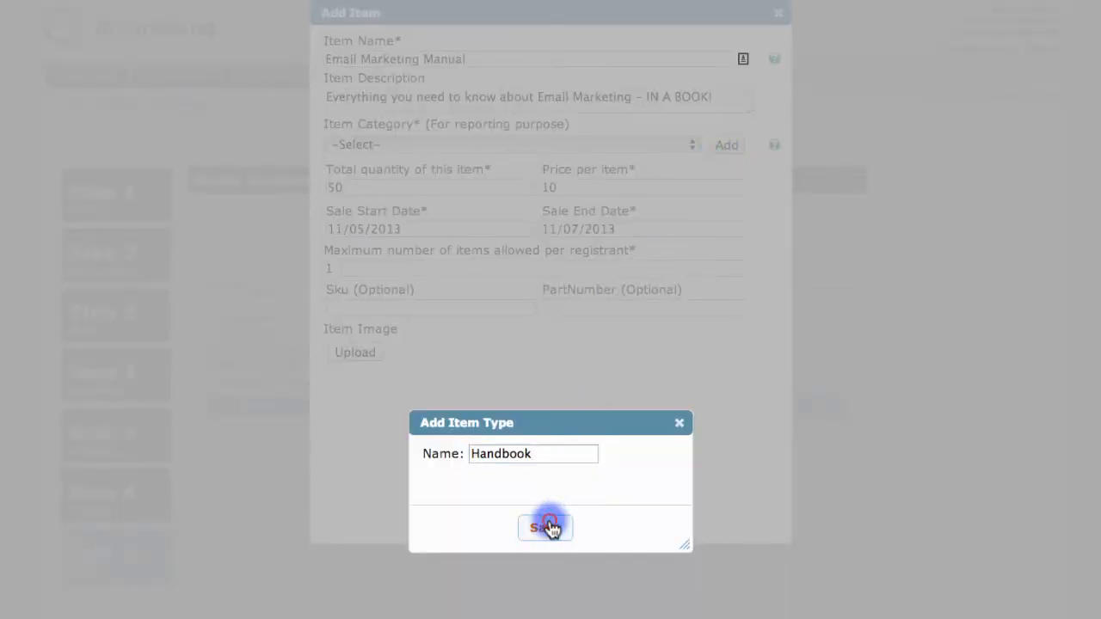
{"action": "left_click", "coordinate": [548, 527]}
{"action": "left_click", "coordinate": [573, 147]}
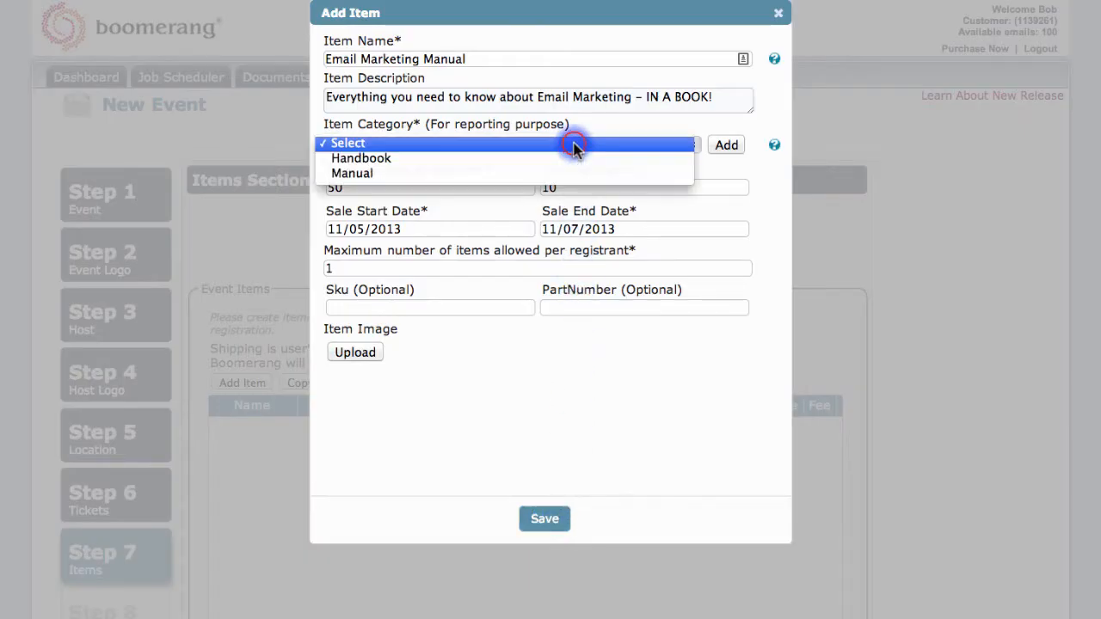
{"action": "left_click", "coordinate": [570, 160]}
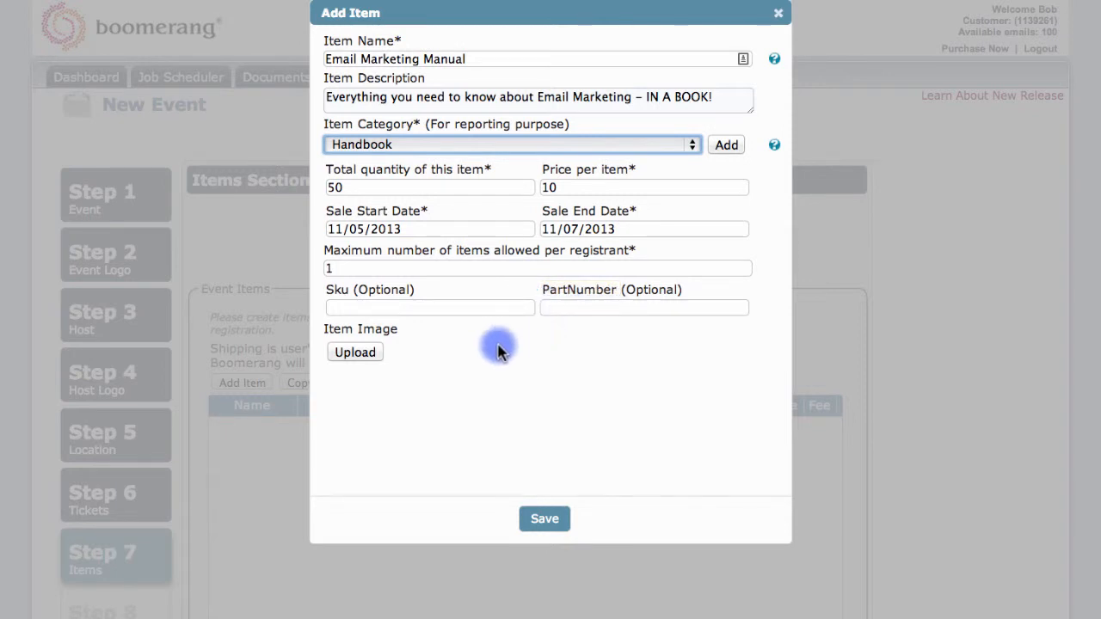
Upload the blue spiral-bound book picture as the item image, and save the item before continuing to the promo codes
{"action": "left_click", "coordinate": [361, 354]}
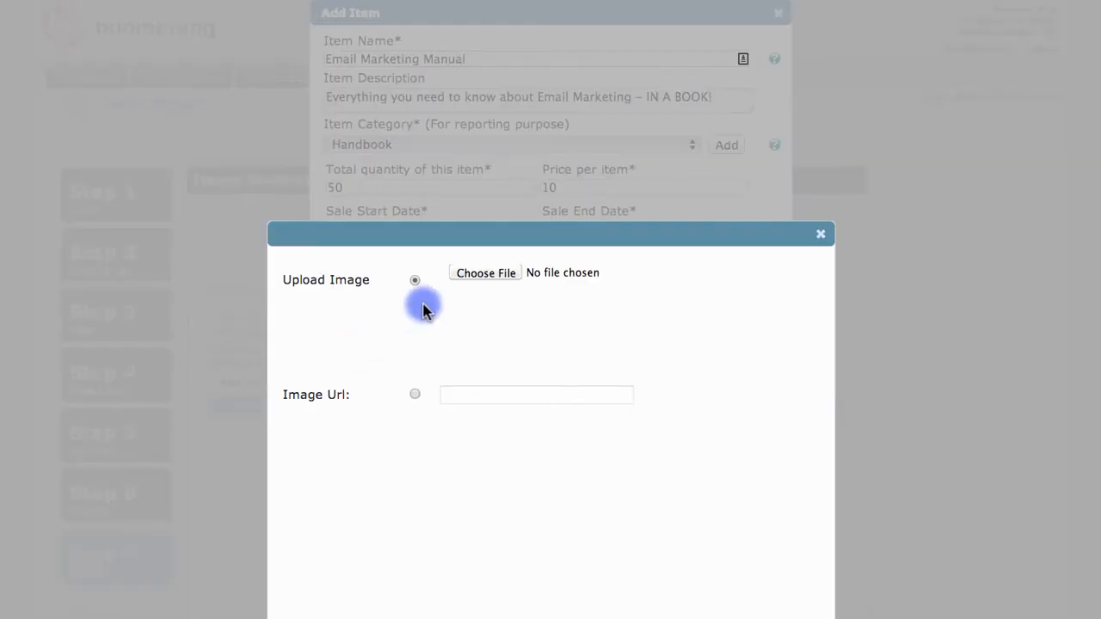
{"action": "left_click", "coordinate": [485, 273]}
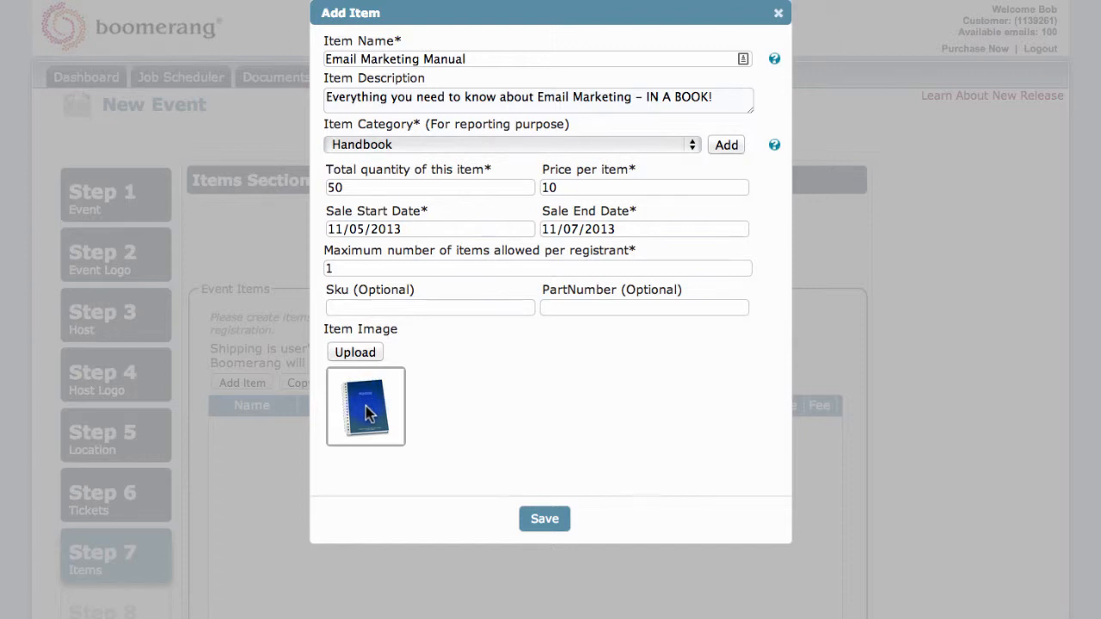
{"action": "left_click", "coordinate": [537, 520]}
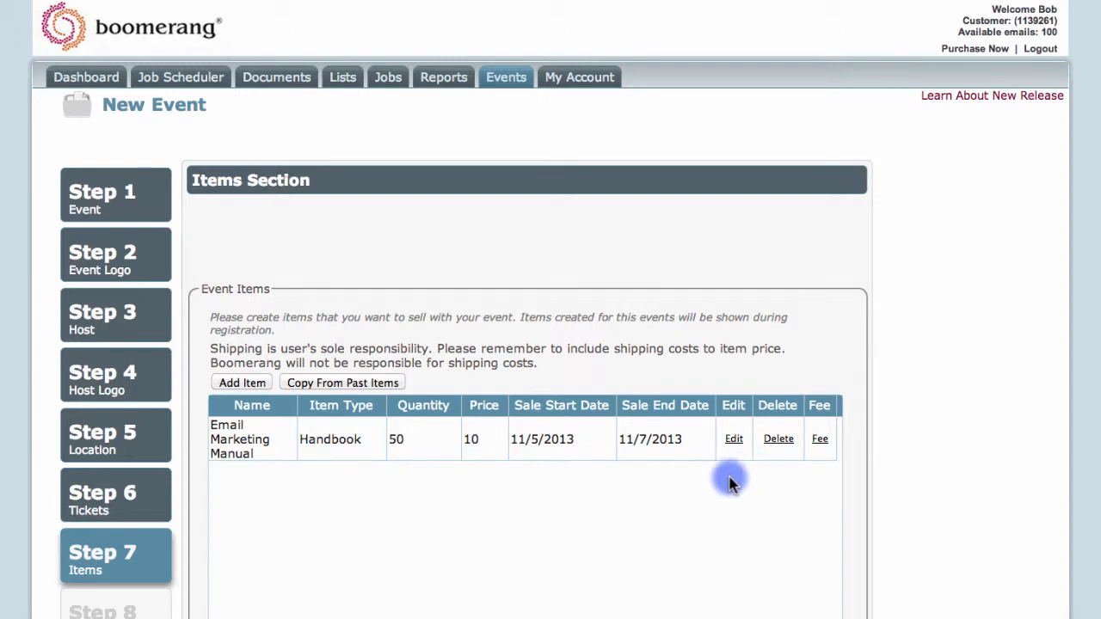
{"action": "scroll", "coordinate": [730, 482], "scroll_direction": "down", "scroll_amount": 5}
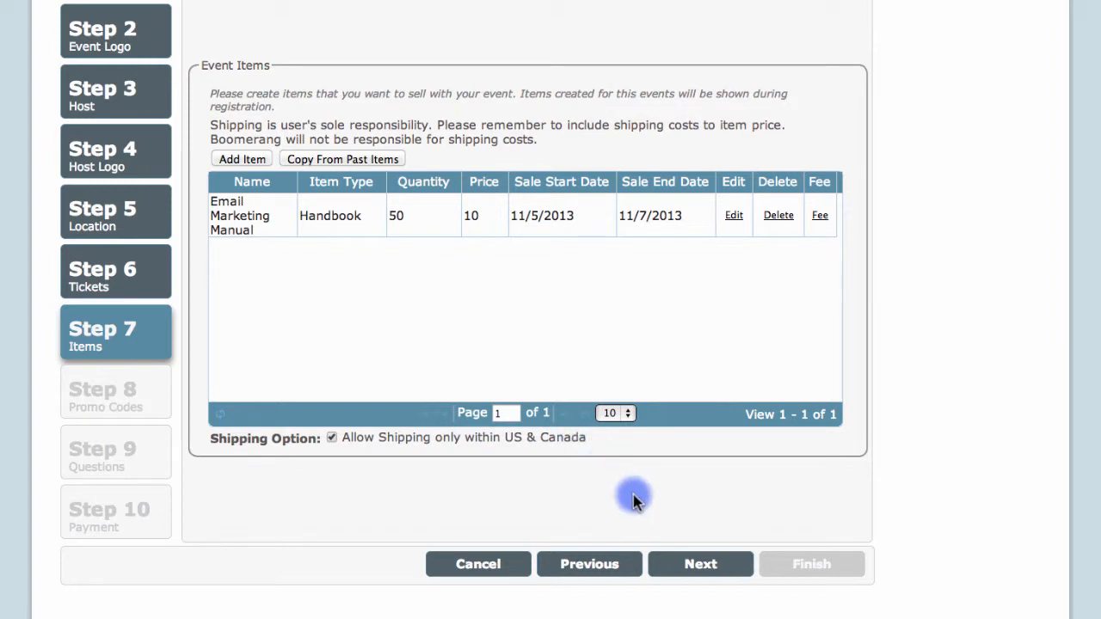
{"action": "left_click", "coordinate": [686, 565]}
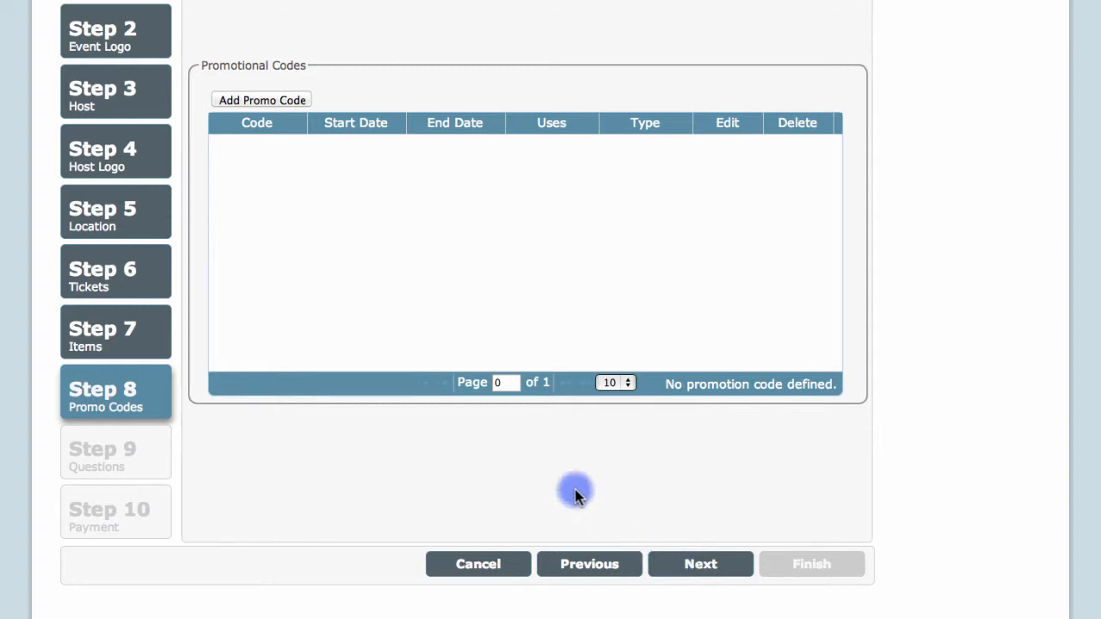
Add a promotional code of the Discount type with the discount code "save10"
{"action": "left_click", "coordinate": [249, 101]}
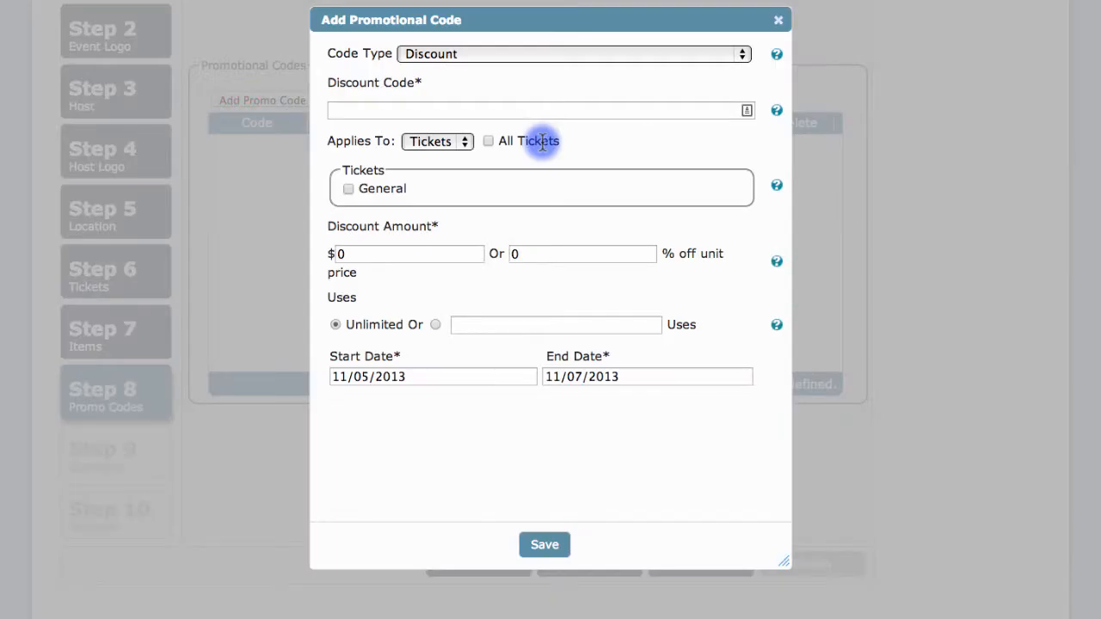
{"action": "left_click", "coordinate": [538, 54]}
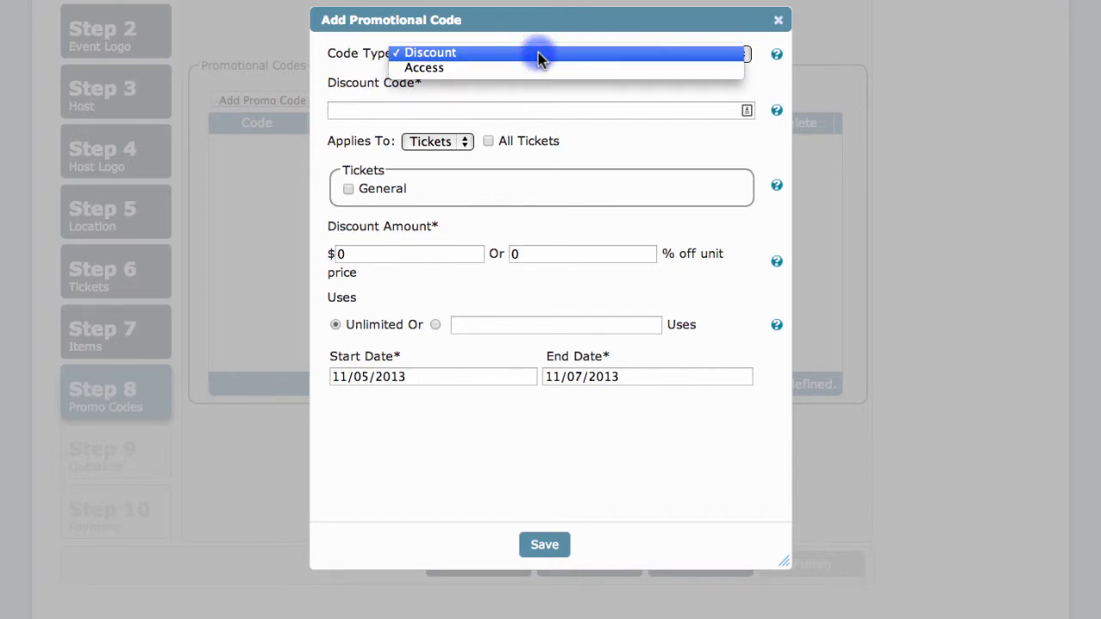
{"action": "left_click", "coordinate": [537, 52]}
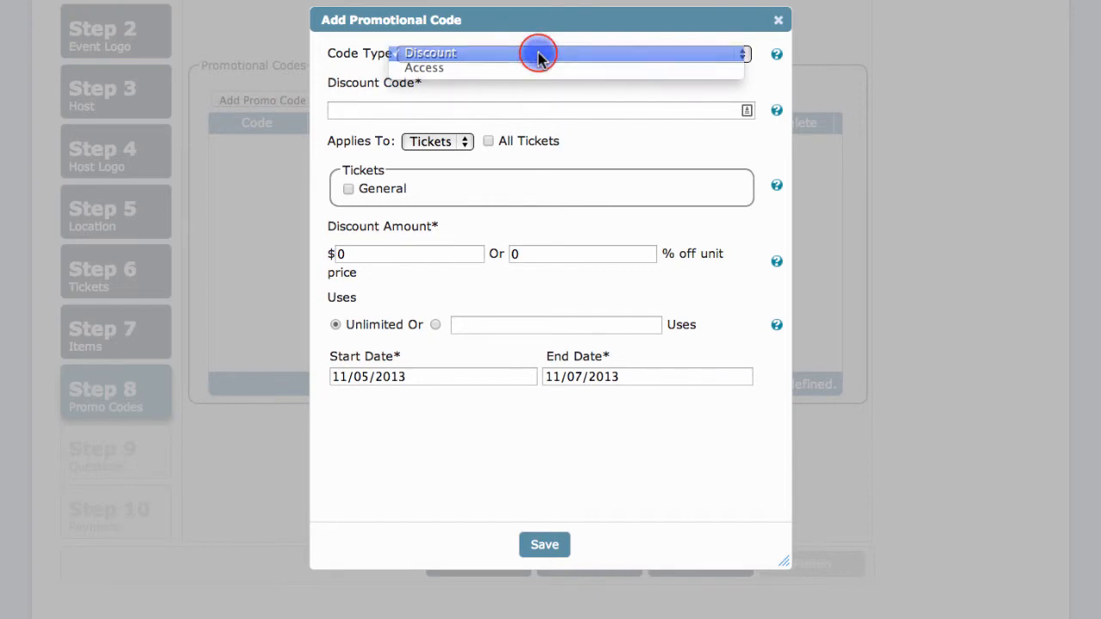
{"action": "left_click", "coordinate": [497, 111]}
{"action": "type", "text": "save10"}
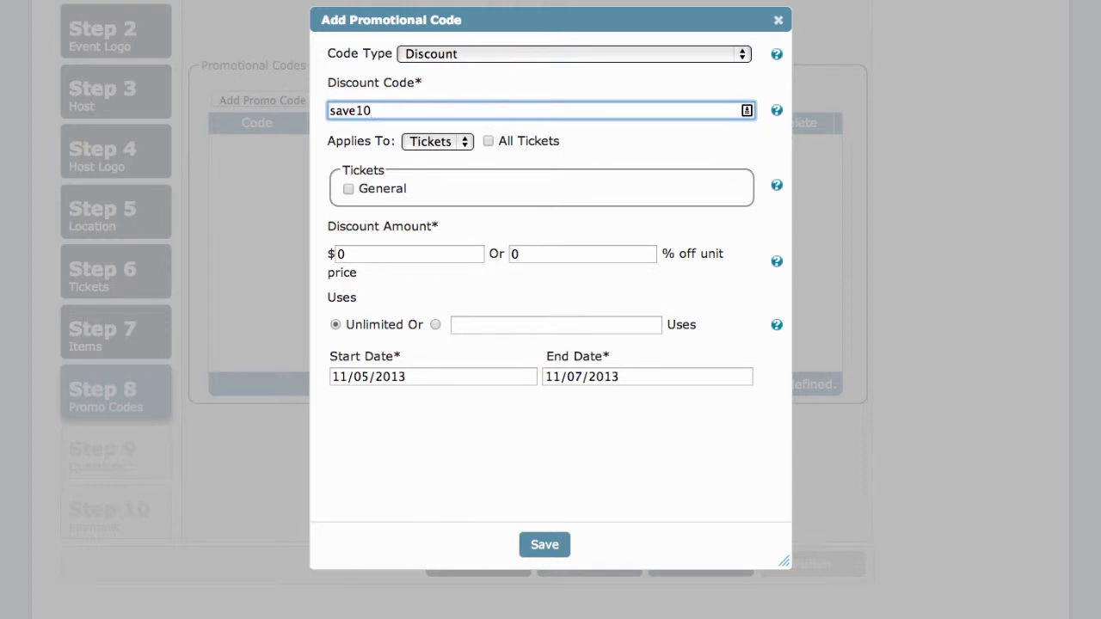
Apply the discount to the General ticket at 10% off the unit price, set the end date to 11/06/2013, and save the promo code
{"action": "left_click", "coordinate": [462, 144]}
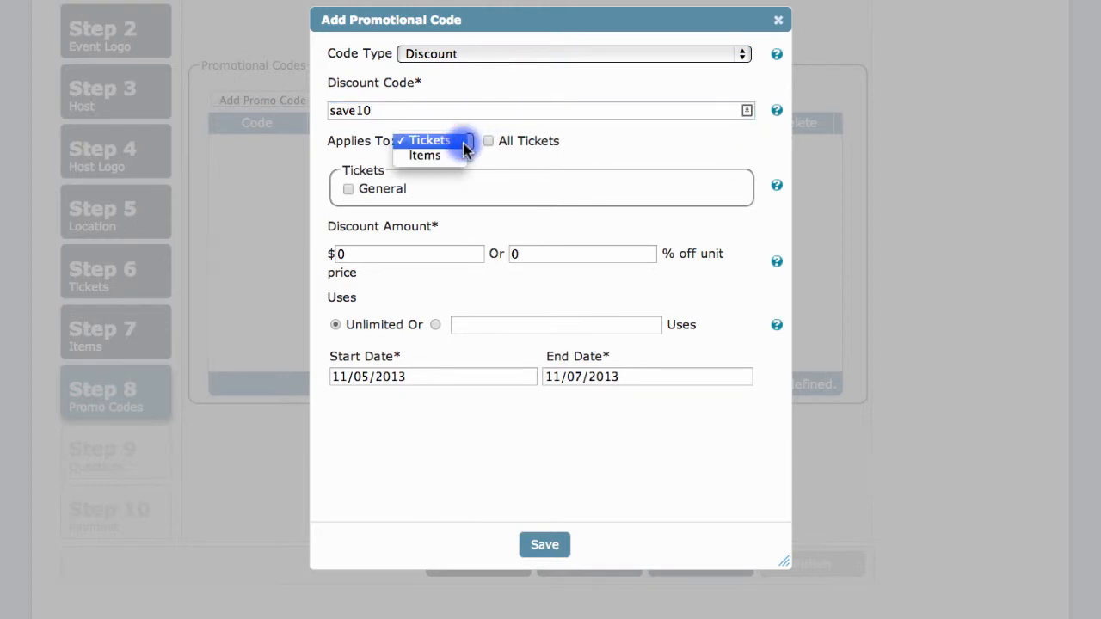
{"action": "left_click", "coordinate": [451, 144]}
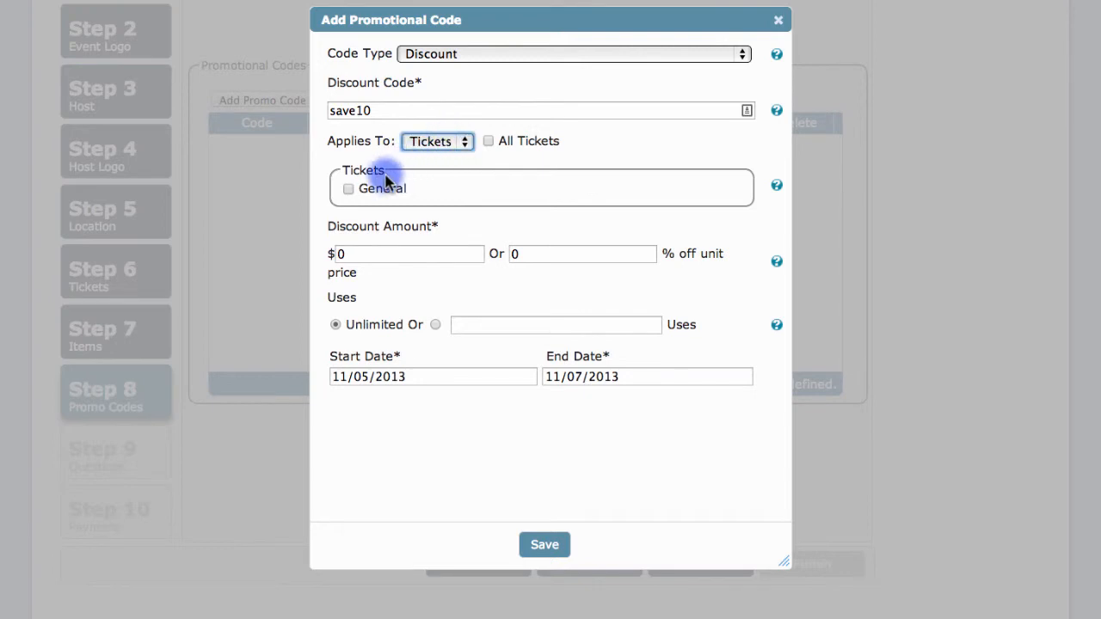
{"action": "left_click", "coordinate": [349, 189]}
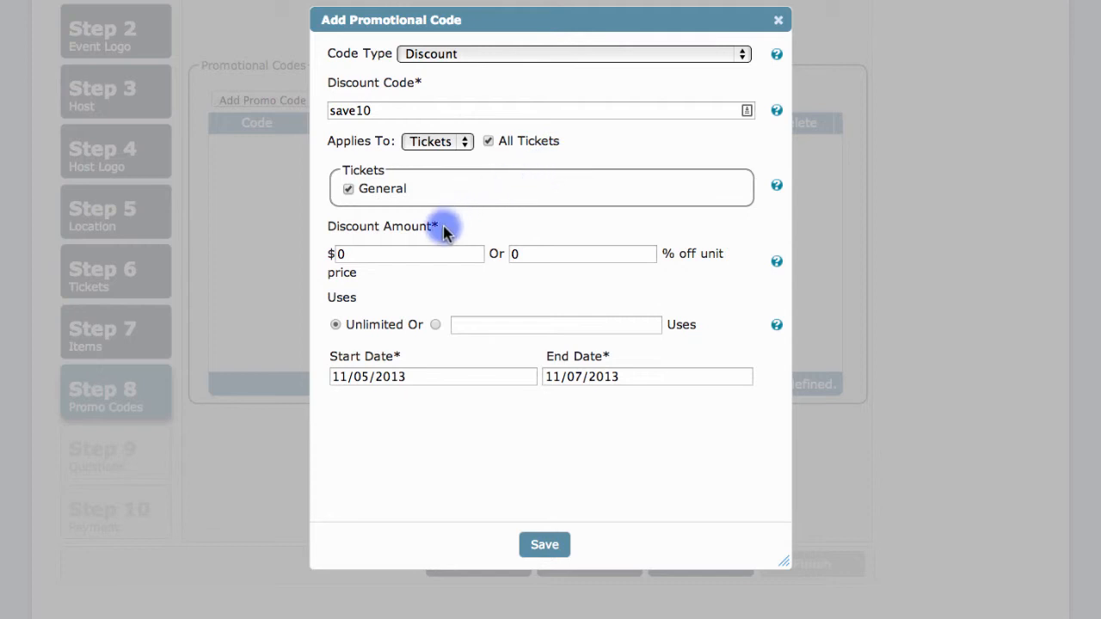
{"action": "left_click", "coordinate": [545, 254]}
{"action": "type", "text": "10"}
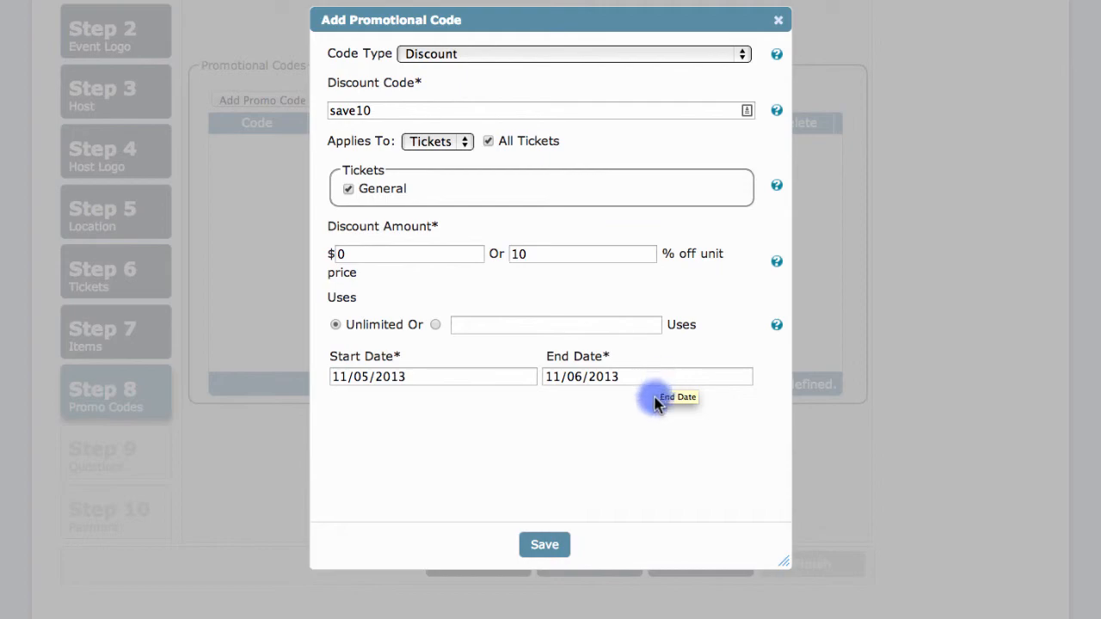
{"action": "left_click", "coordinate": [550, 541]}
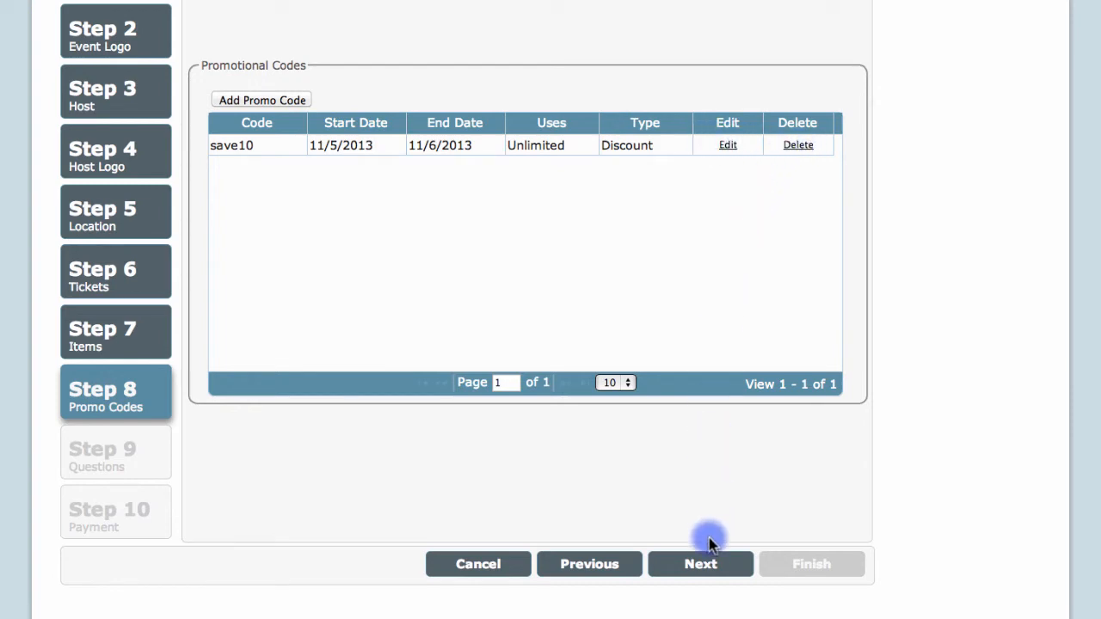
Continue to the registration survey questions and preview the available sample question types
{"action": "left_click", "coordinate": [711, 564]}
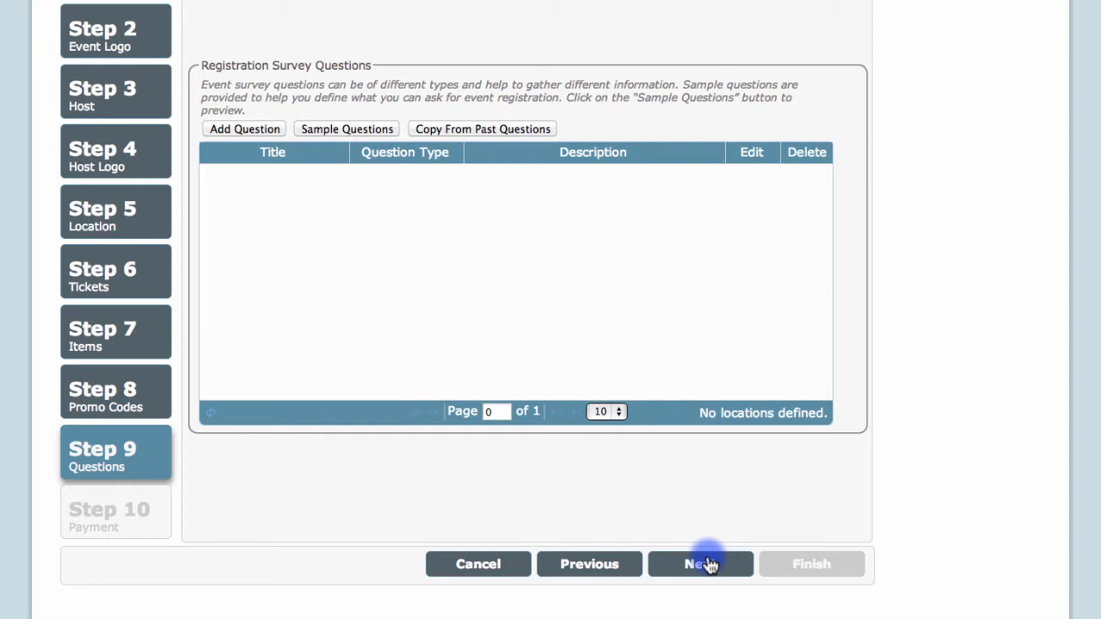
{"action": "left_click", "coordinate": [331, 131]}
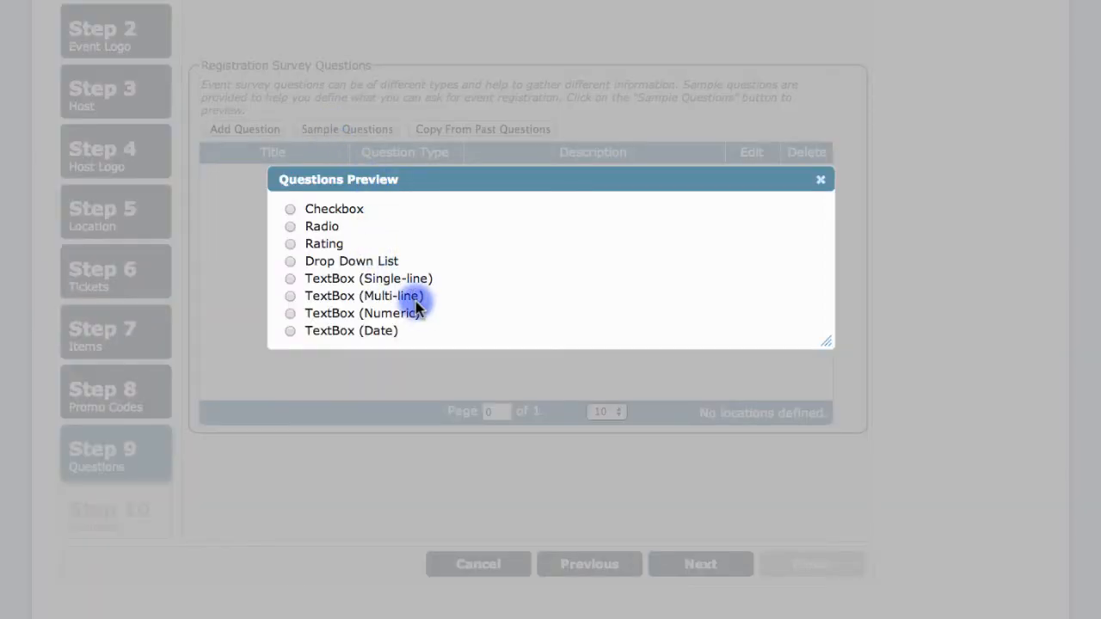
{"action": "left_click", "coordinate": [820, 179]}
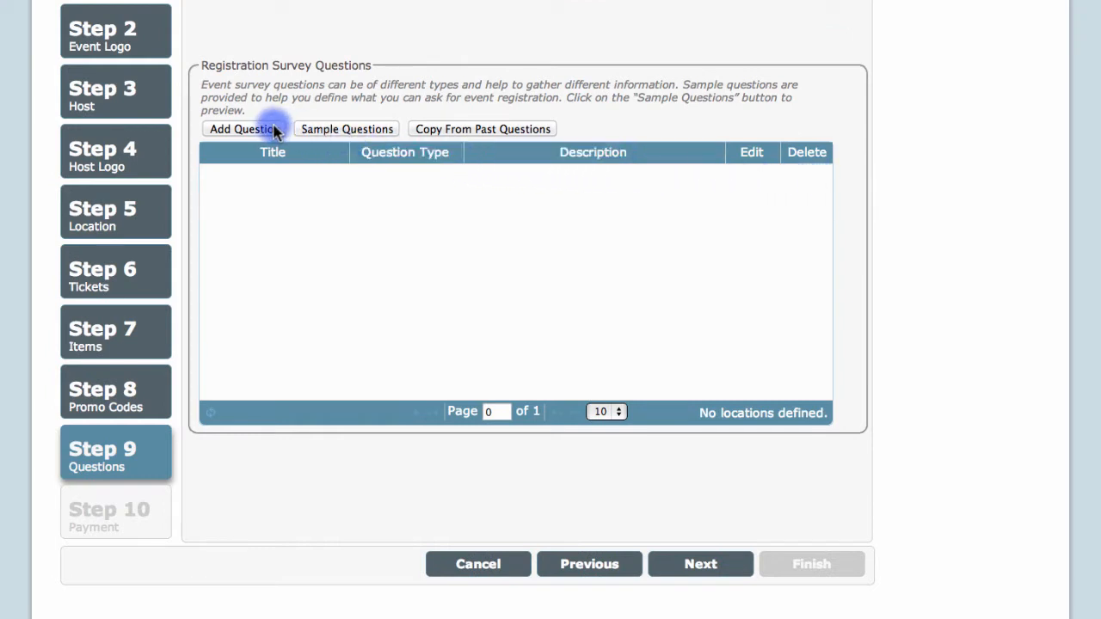
Add a Radio question titled "What department are you in?" with four choices: Marketing, Sales, IT and Other
{"action": "left_click", "coordinate": [243, 129]}
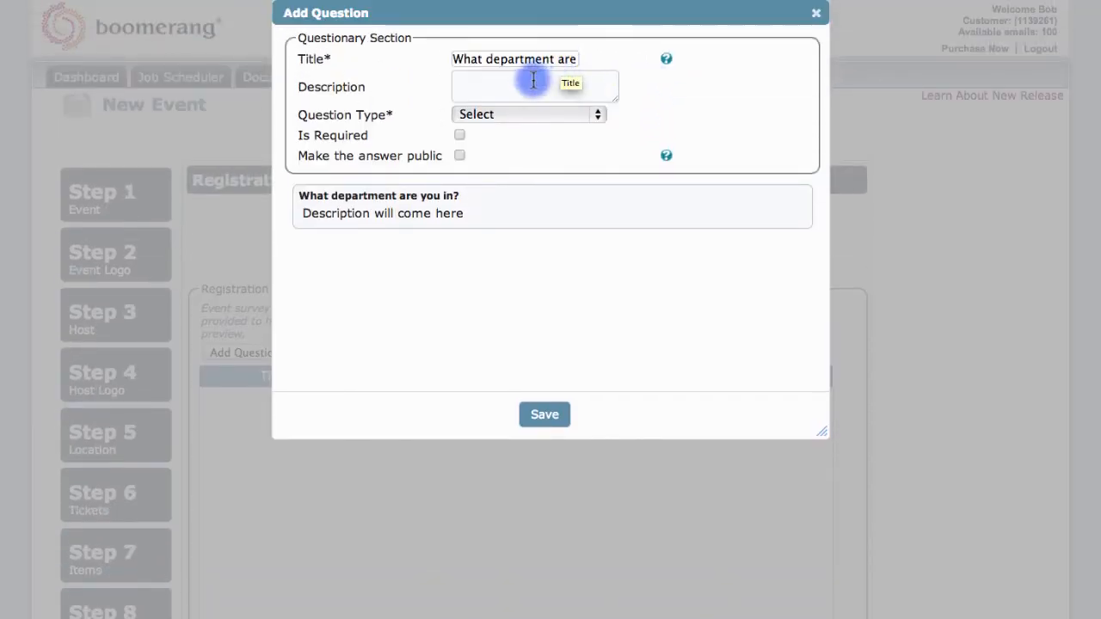
{"action": "left_click", "coordinate": [518, 113]}
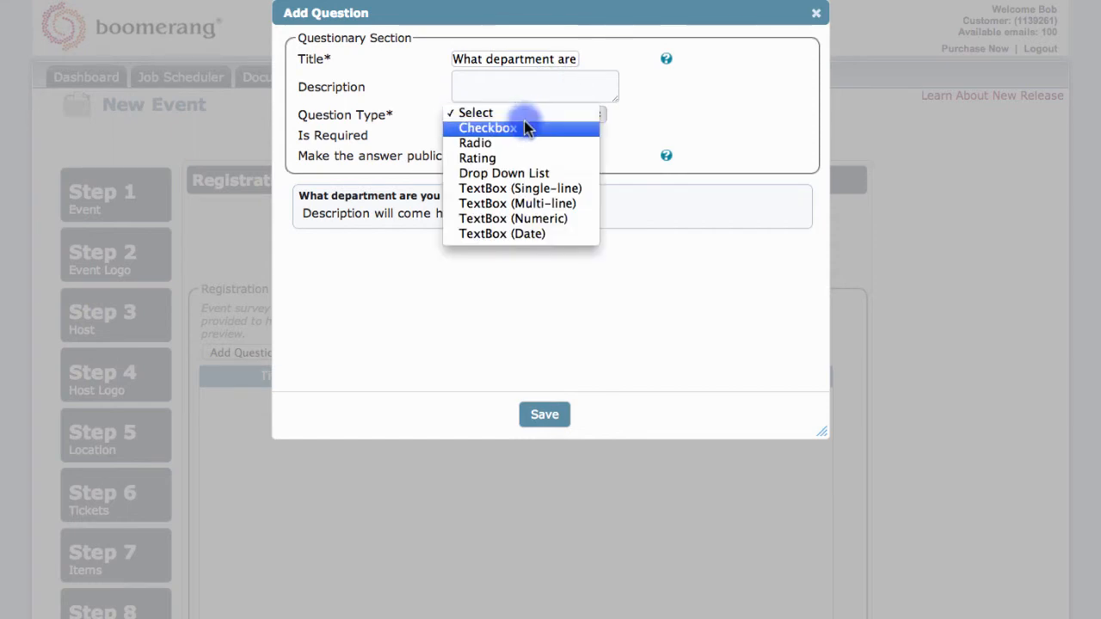
{"action": "left_click", "coordinate": [535, 143]}
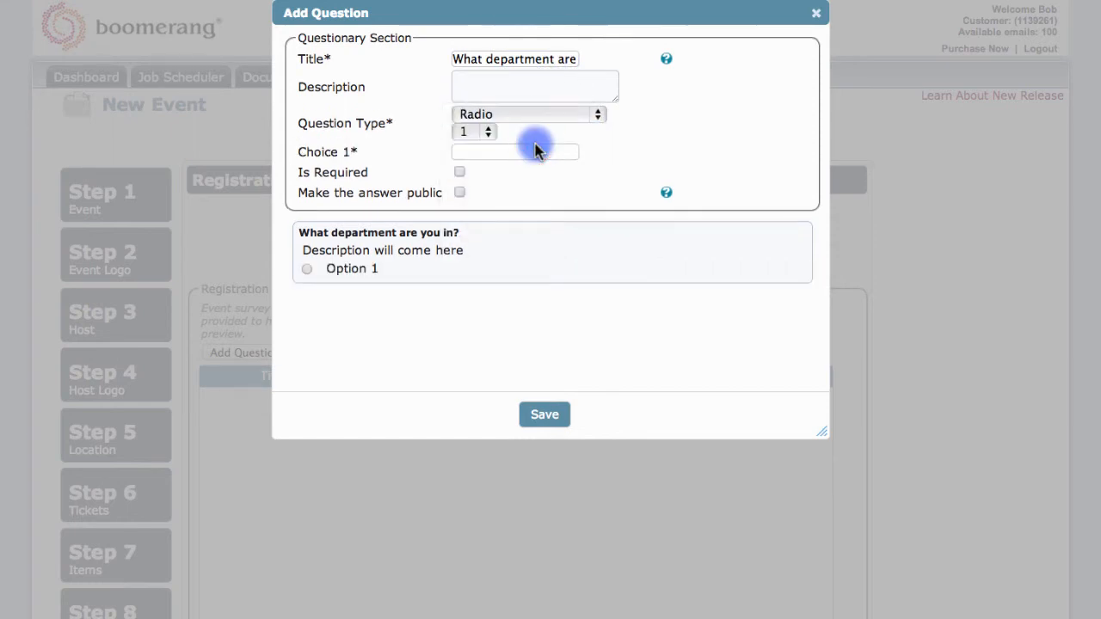
{"action": "left_click", "coordinate": [494, 131]}
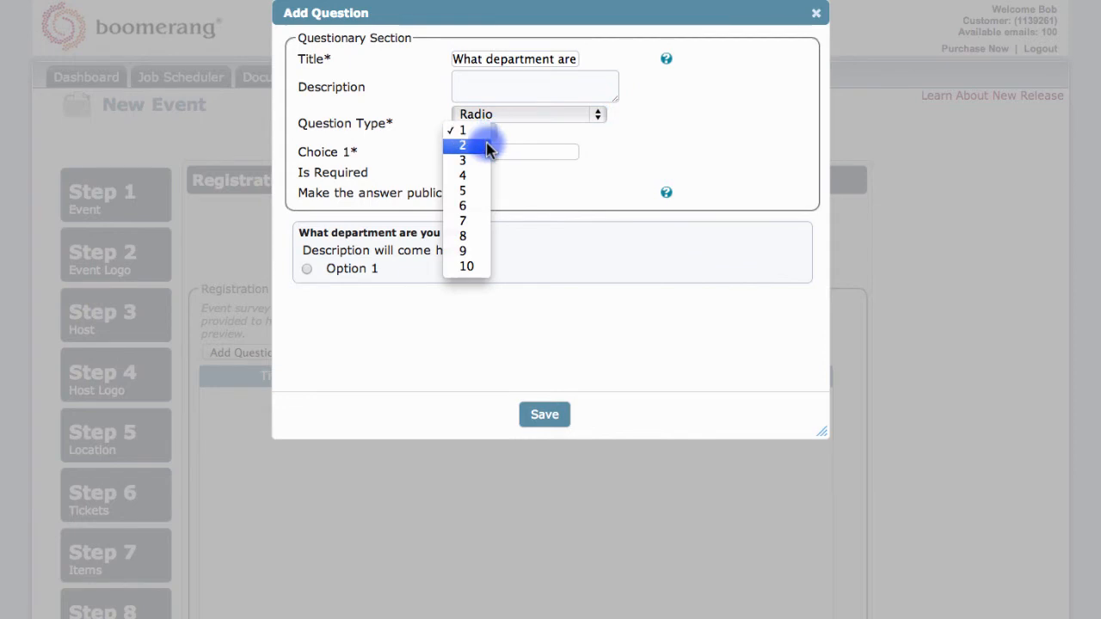
{"action": "left_click", "coordinate": [482, 176]}
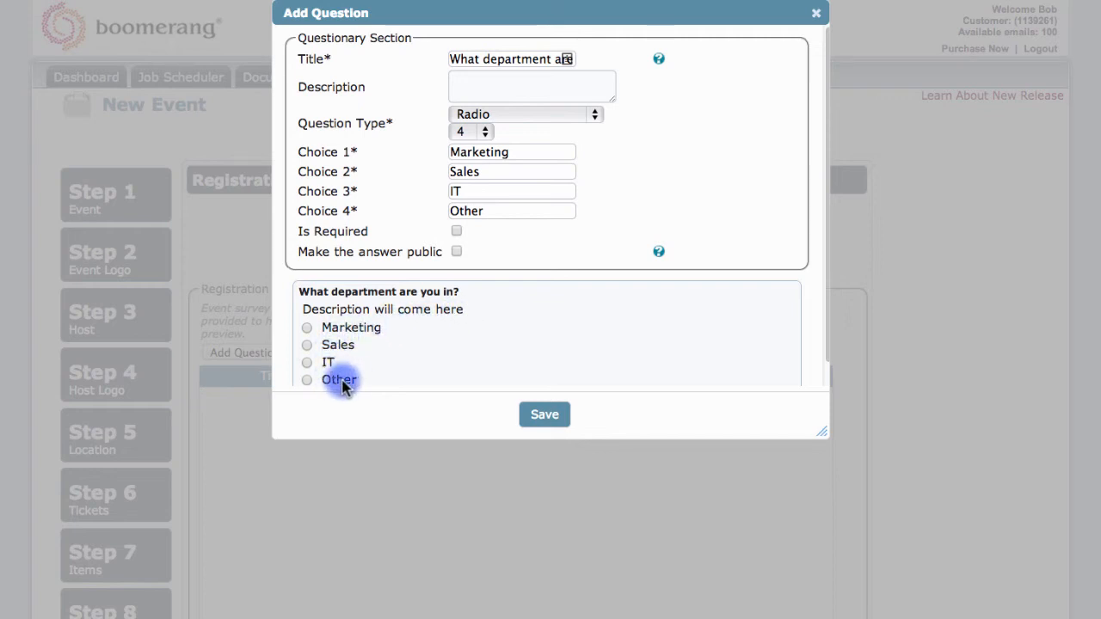
Make the department question required, and save it before continuing to the payment setup
{"action": "left_click", "coordinate": [456, 231]}
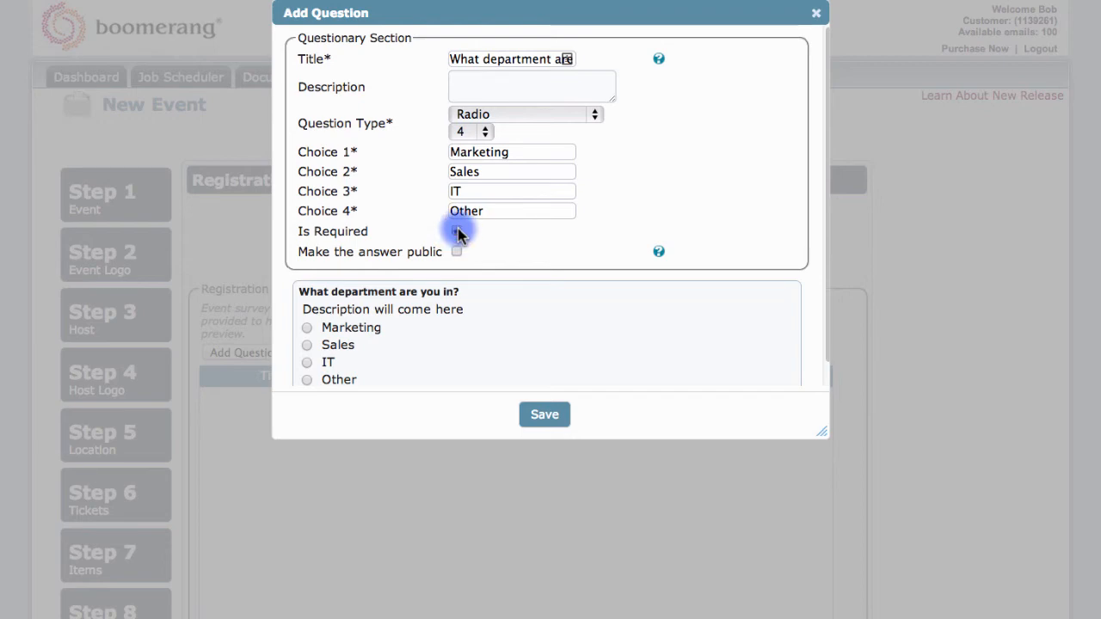
{"action": "left_click", "coordinate": [555, 416]}
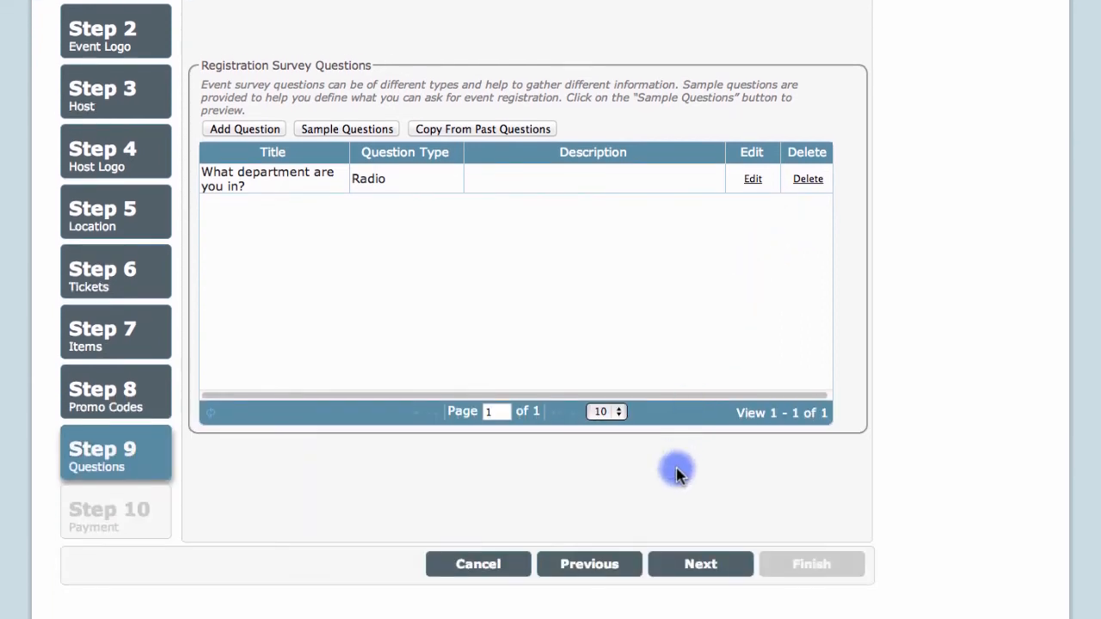
{"action": "left_click", "coordinate": [688, 568]}
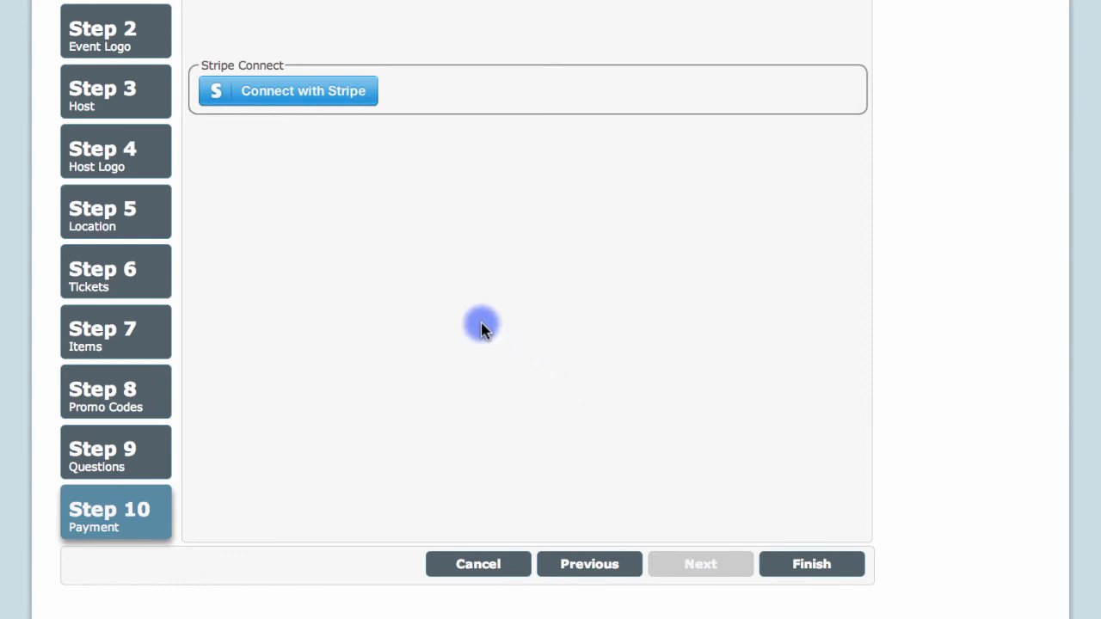
Start the Stripe connection, switch to signing up for a new account, and review the registration form down to the access authorization
{"action": "left_click", "coordinate": [314, 91]}
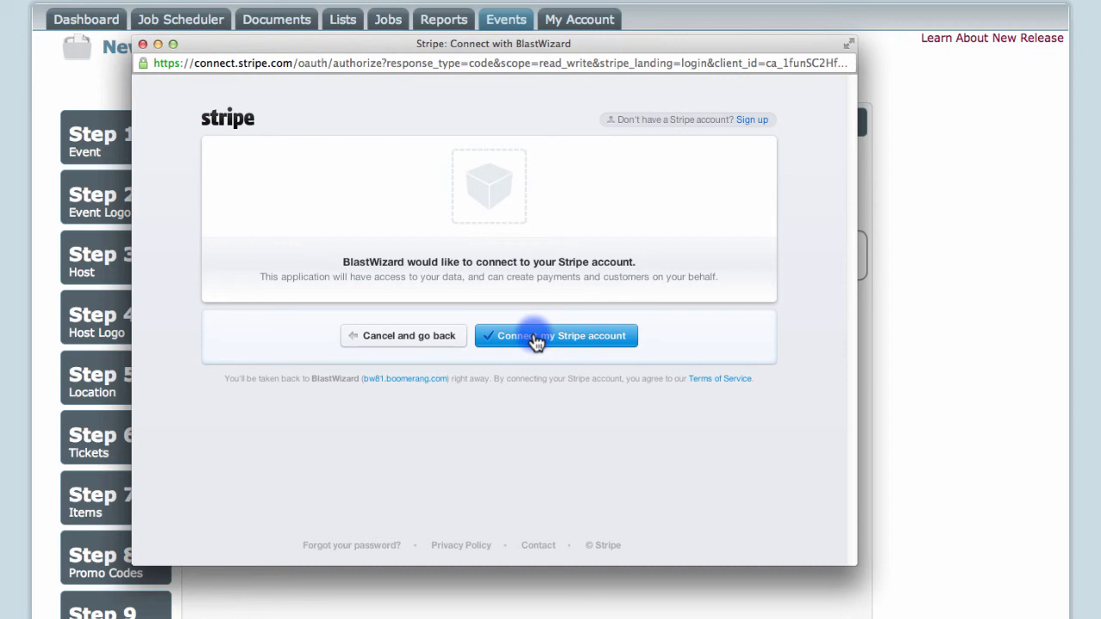
{"action": "left_click", "coordinate": [752, 120]}
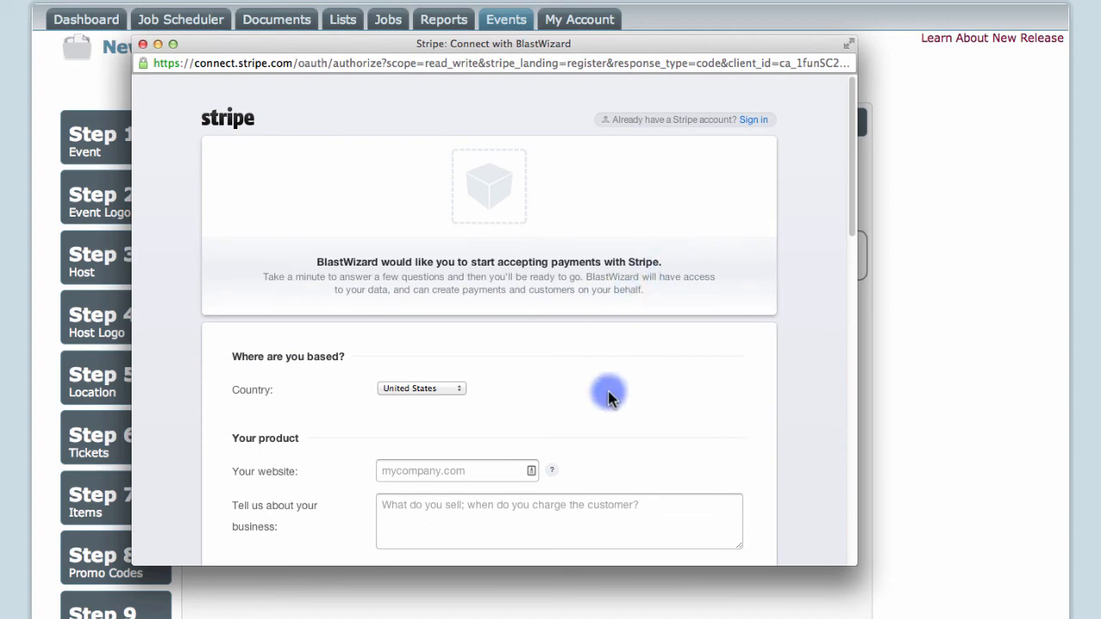
{"action": "scroll", "coordinate": [607, 423], "scroll_direction": "down", "scroll_amount": 15}
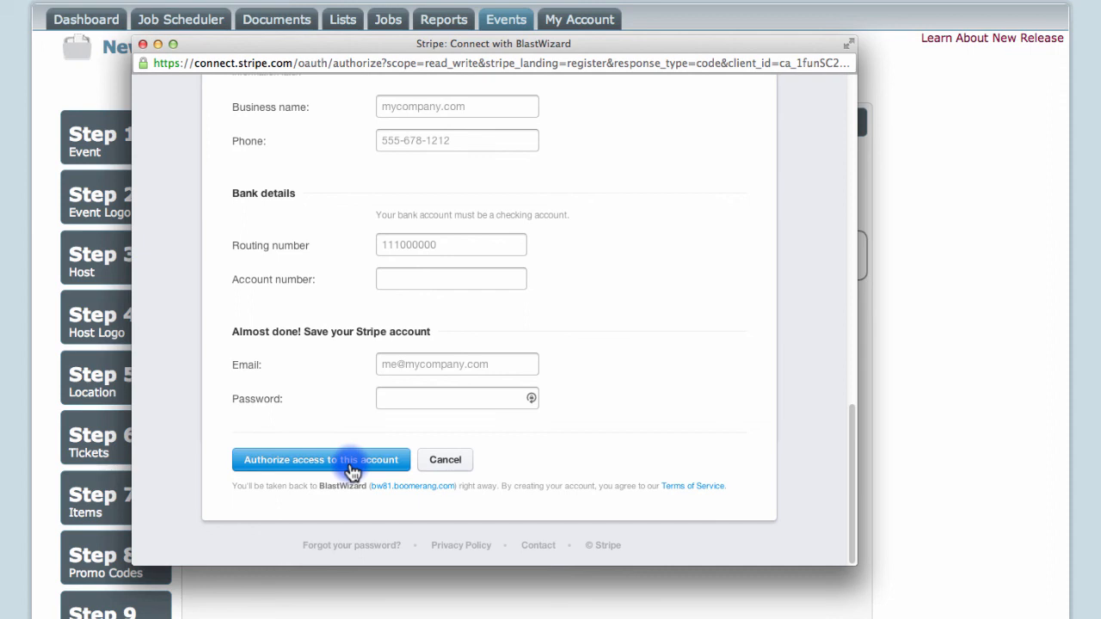
{"action": "left_click", "coordinate": [352, 461]}
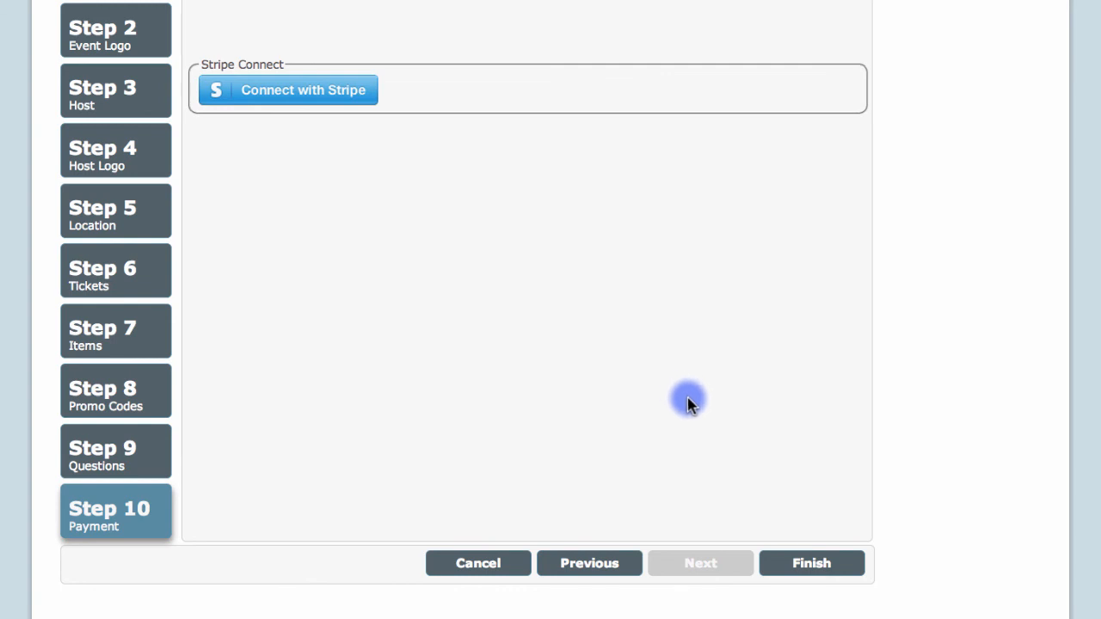